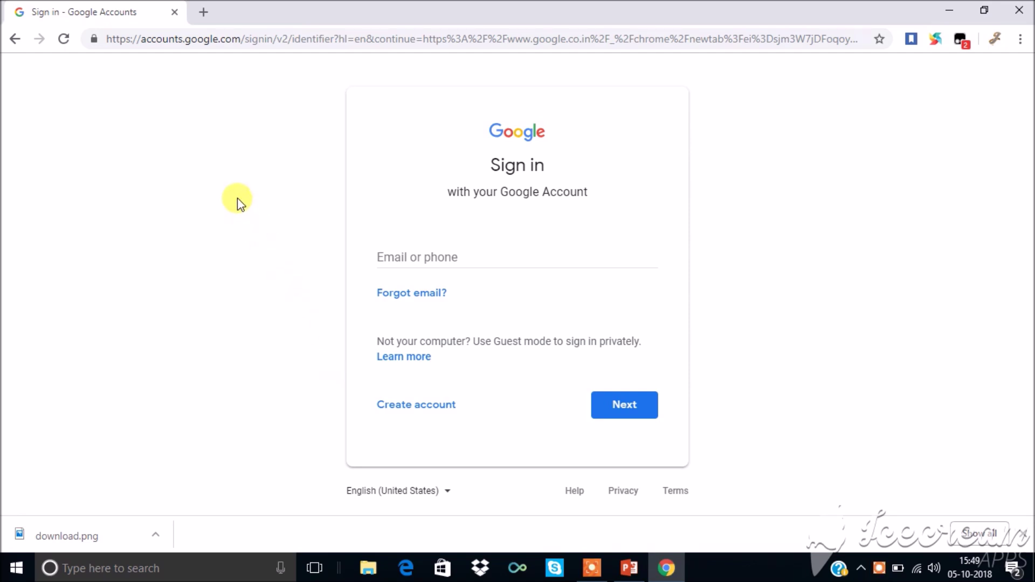
# - Choose to create a brand-new Google account from the sign-in page
pyautogui.click(406, 405)
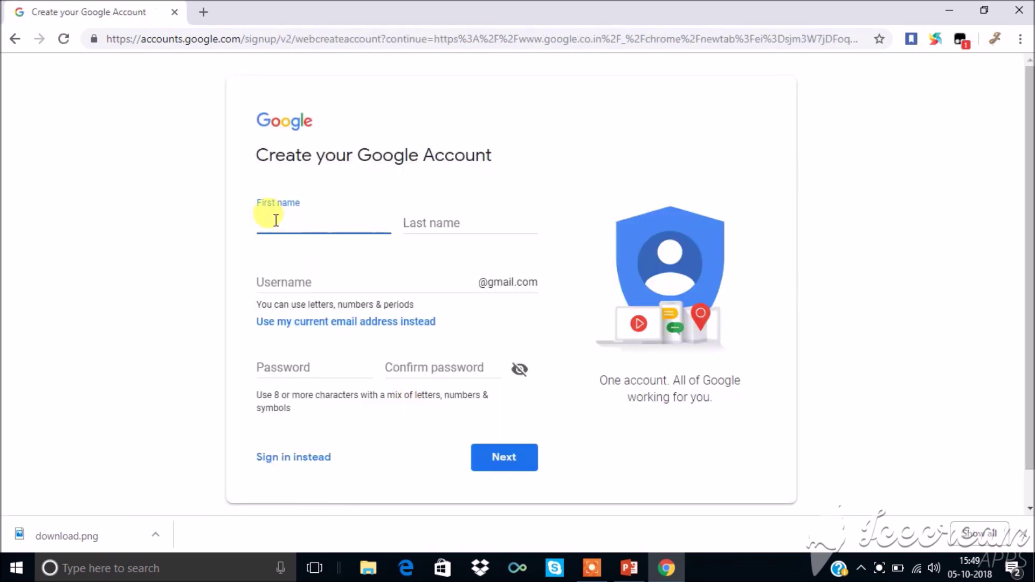
# - Enter the first and last name, a username and matching passwords, then submit the form
pyautogui.write('cheal')
pyautogui.click(469, 228)
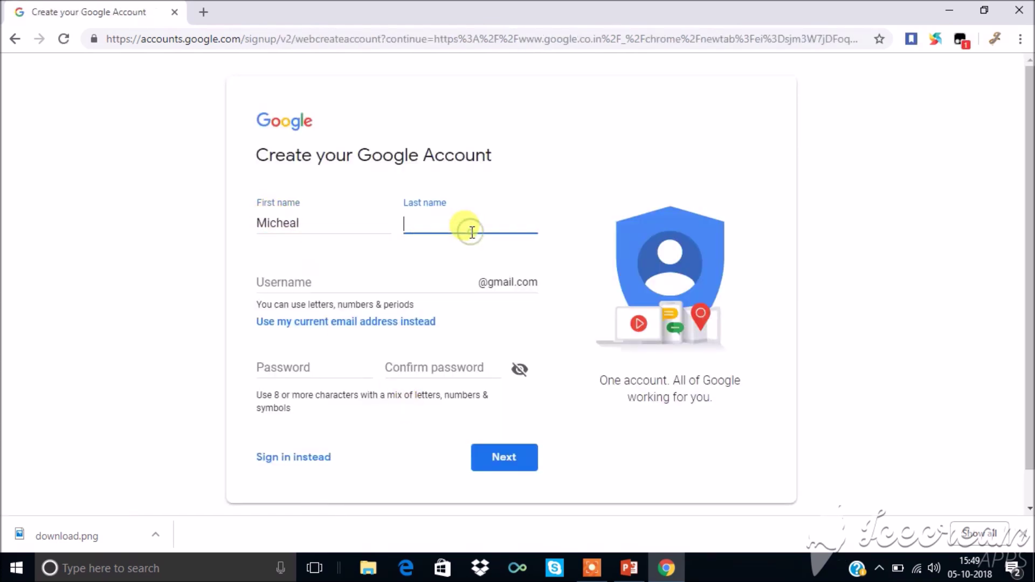
pyautogui.write('Asir')
pyautogui.click(366, 289)
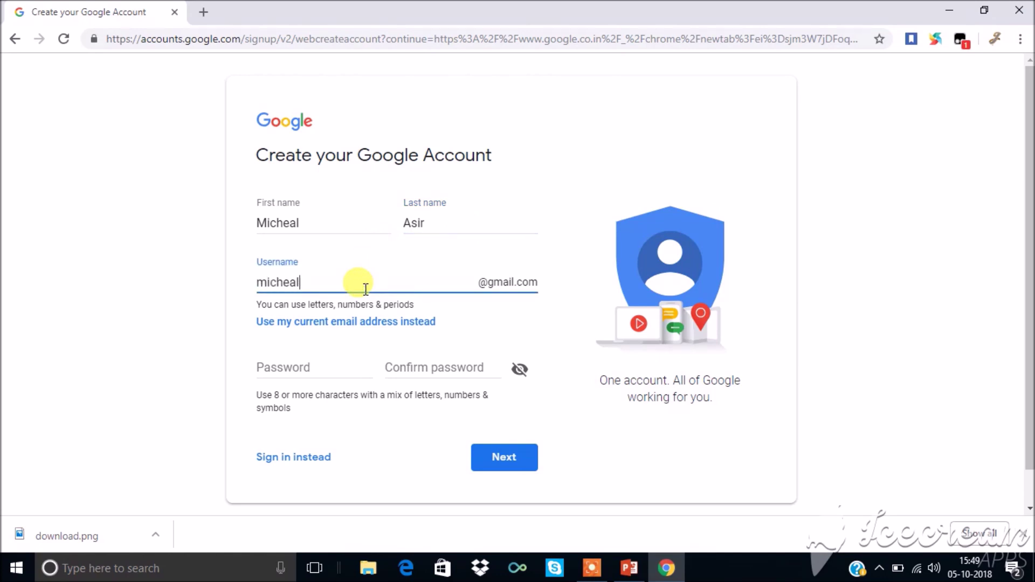
pyautogui.click(326, 367)
pyautogui.write('******')
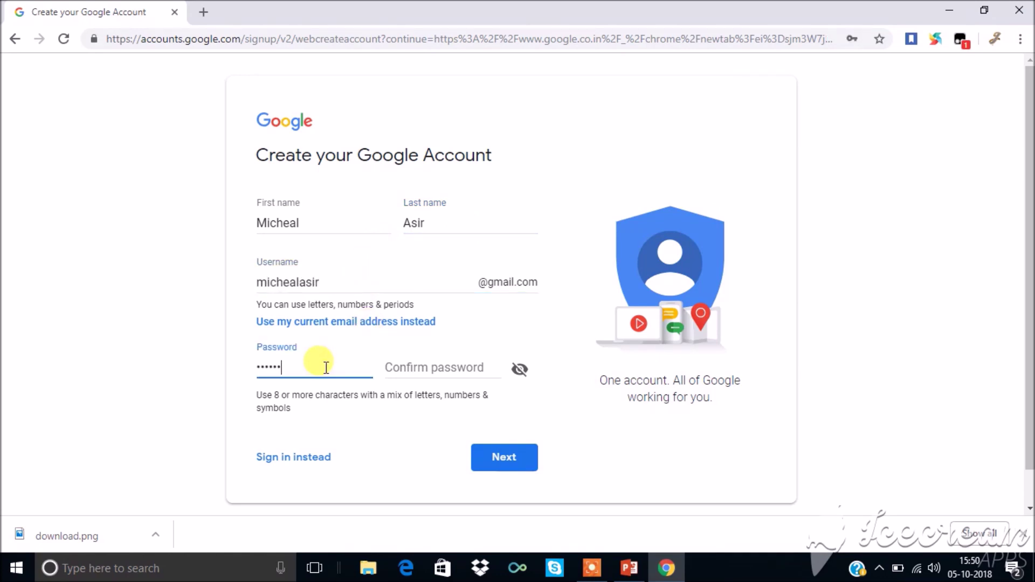
pyautogui.click(402, 367)
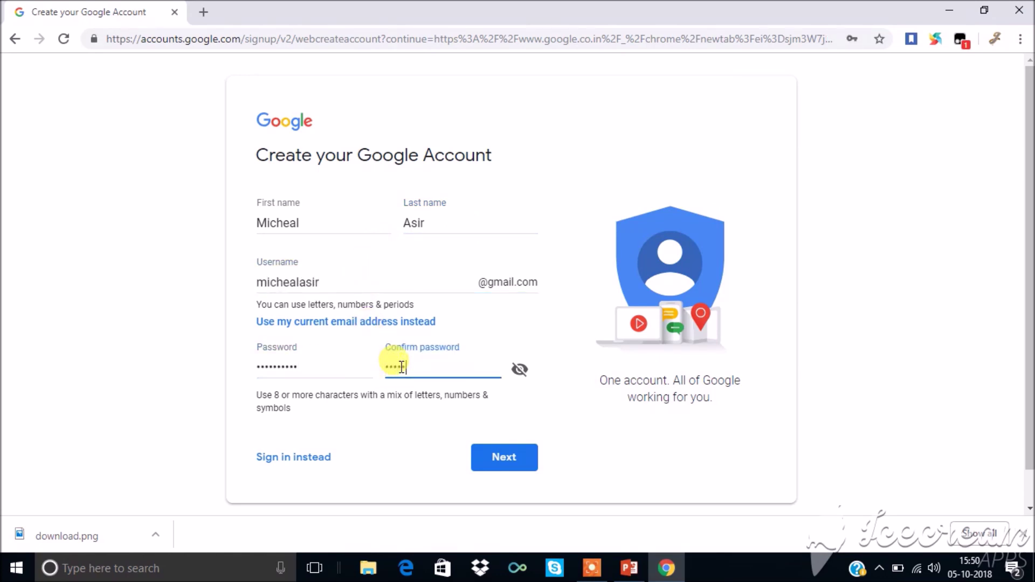
pyautogui.click(519, 451)
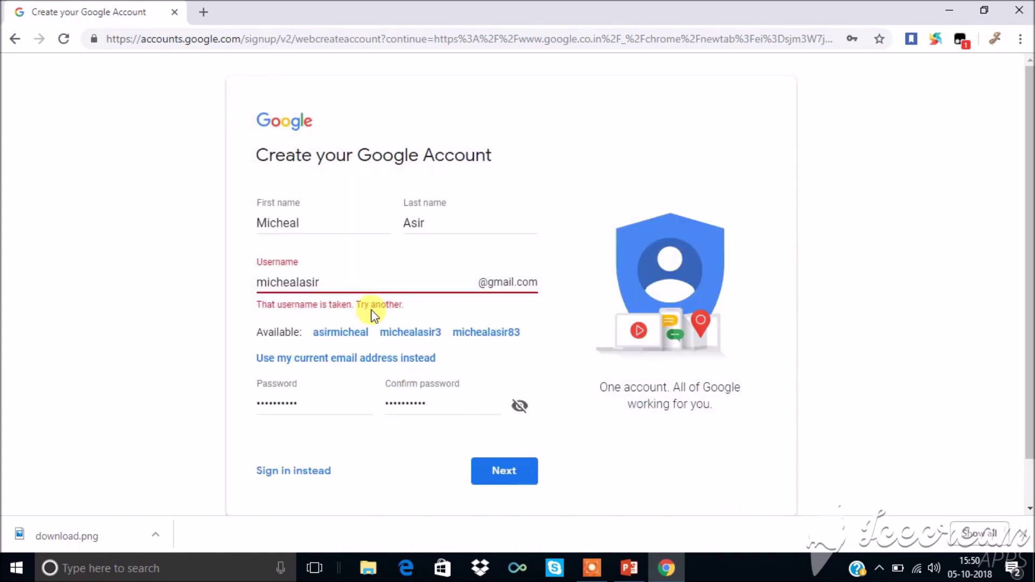
# - Make the taken username unique by appending digits, then resubmit the details
pyautogui.click(340, 279)
pyautogui.write('27')
pyautogui.click(502, 470)
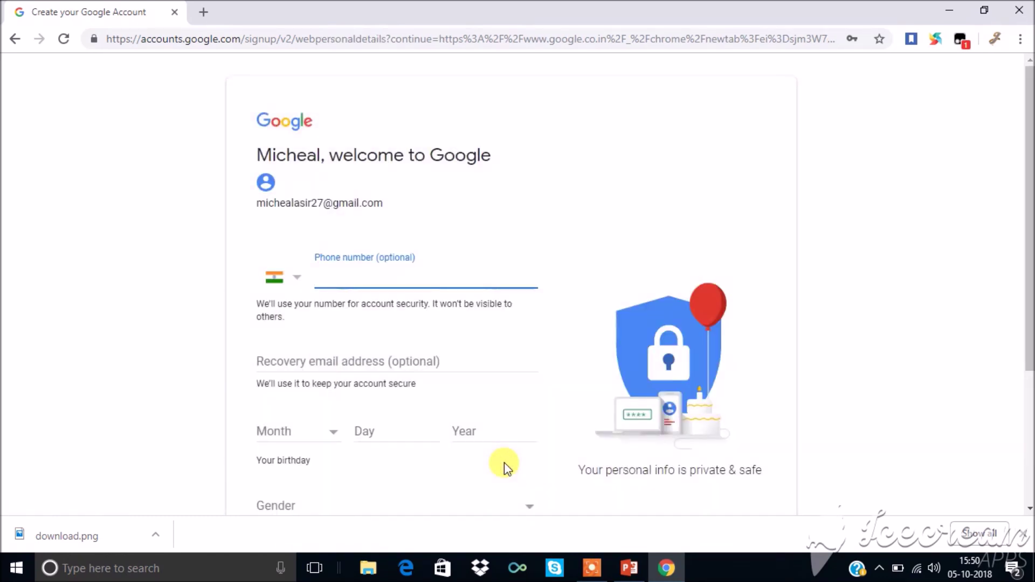
# - Add a recovery email, then scroll through and accept Google's privacy terms
pyautogui.click(342, 369)
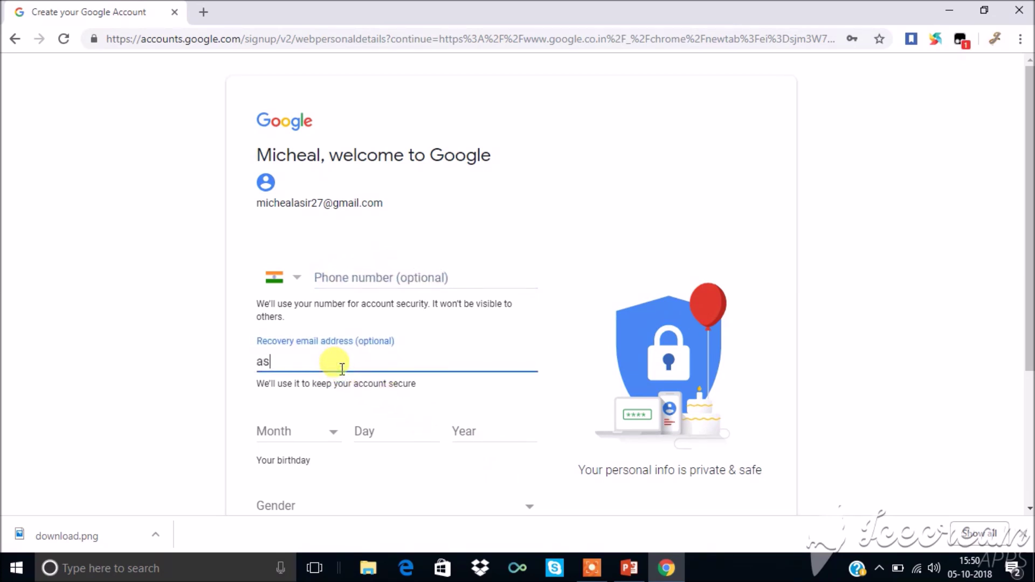
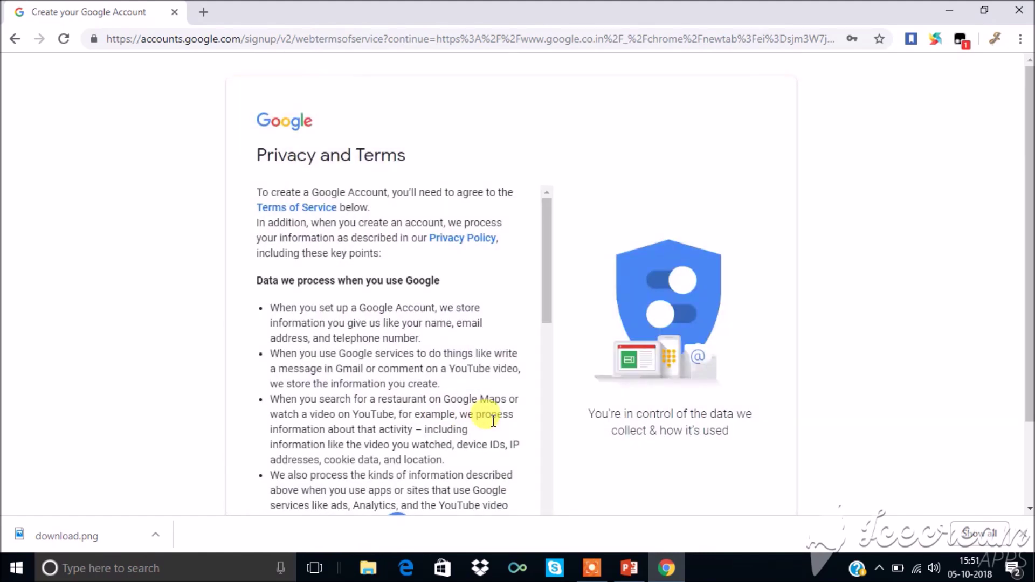
pyautogui.scroll(-5, 493, 421)
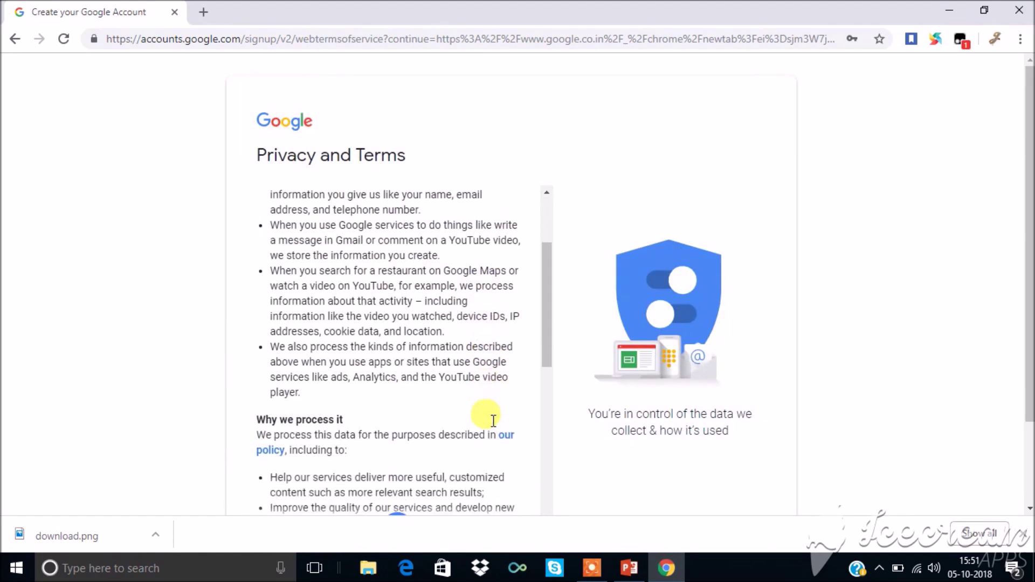
pyautogui.scroll(-5, 494, 423)
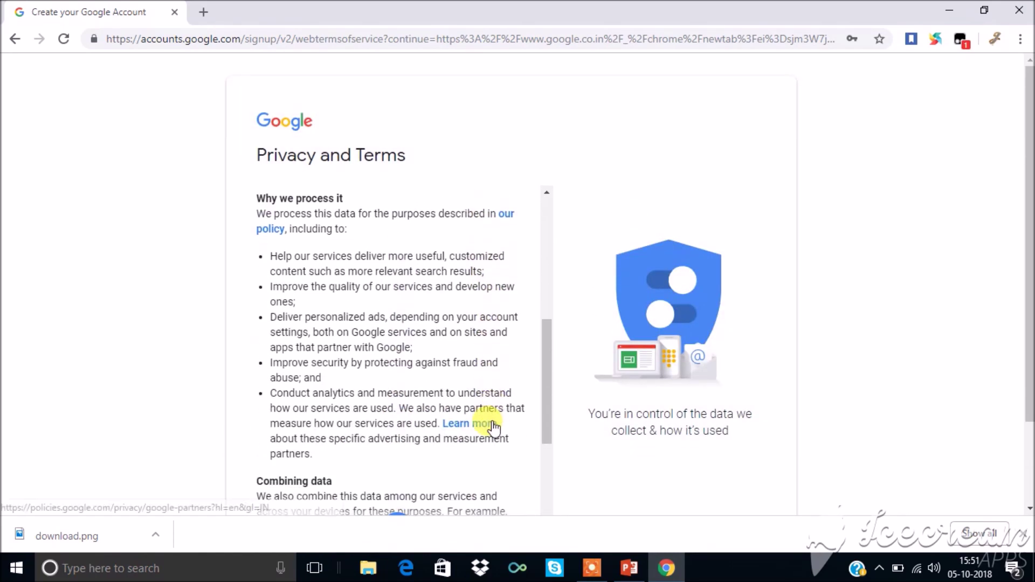
pyautogui.scroll(-5, 494, 426)
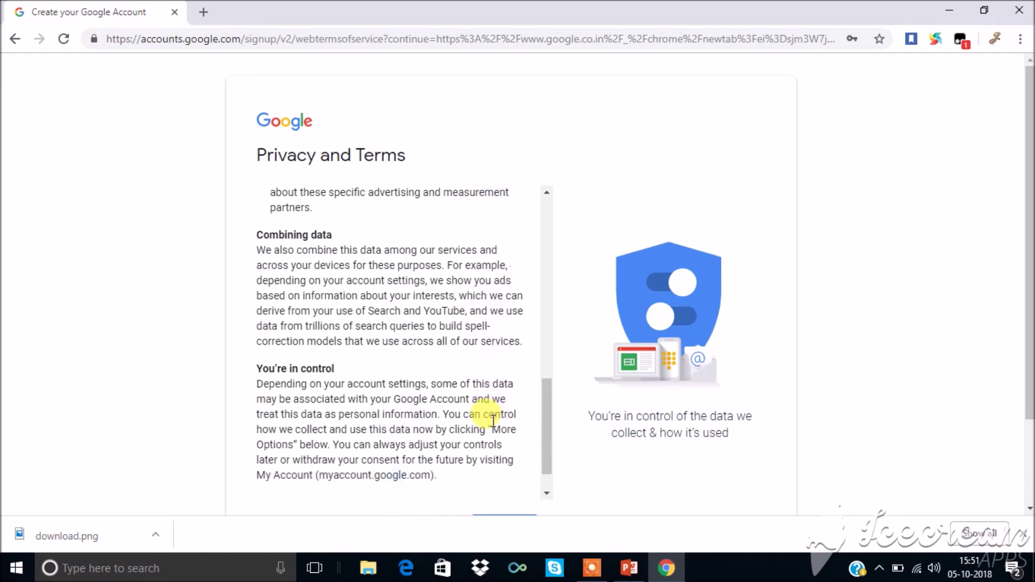
pyautogui.click(502, 437)
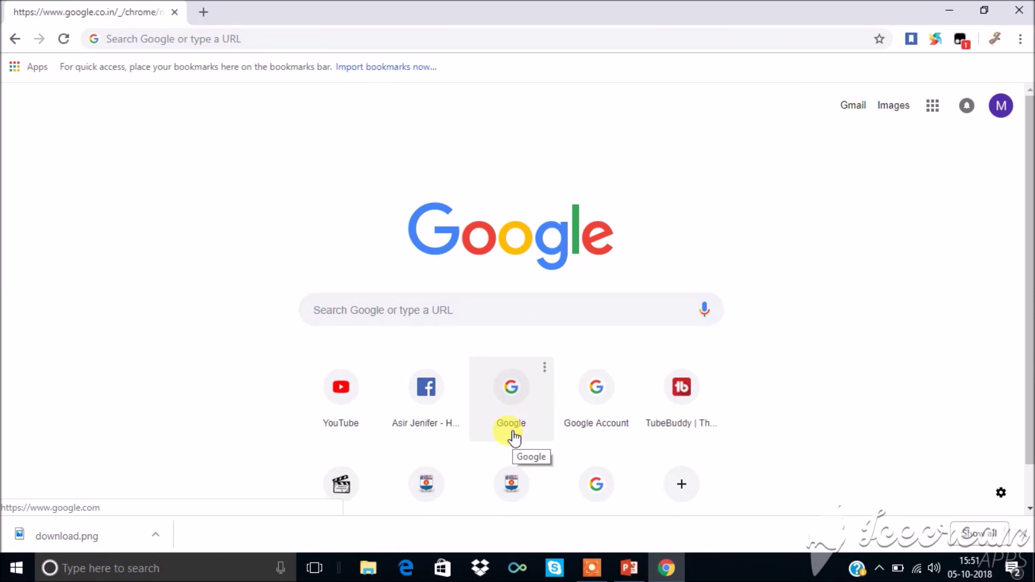
# - Open Gmail for the new account from the apps grid and get past the welcome dialogs
pyautogui.click(1002, 108)
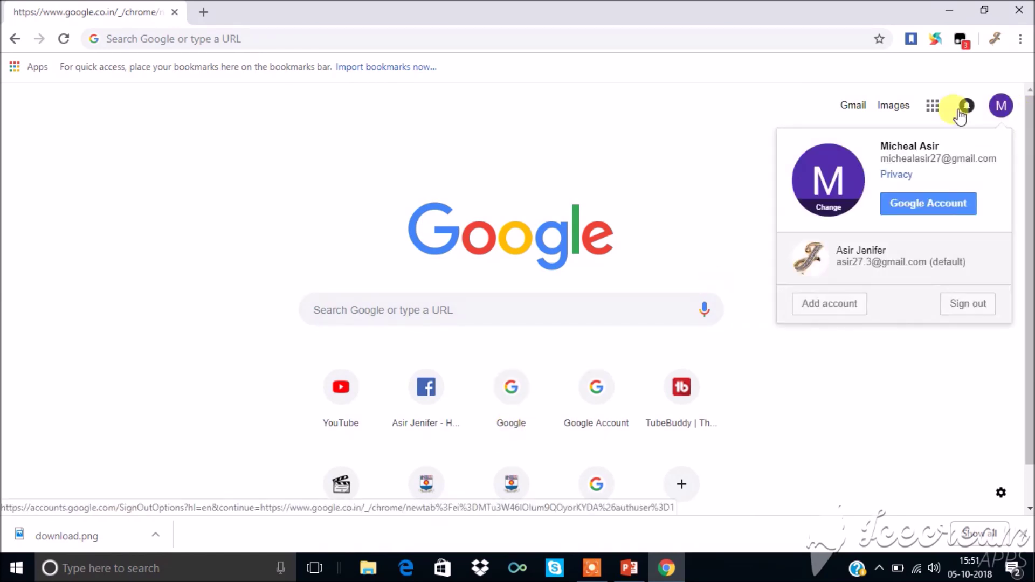
pyautogui.click(933, 105)
pyautogui.click(833, 338)
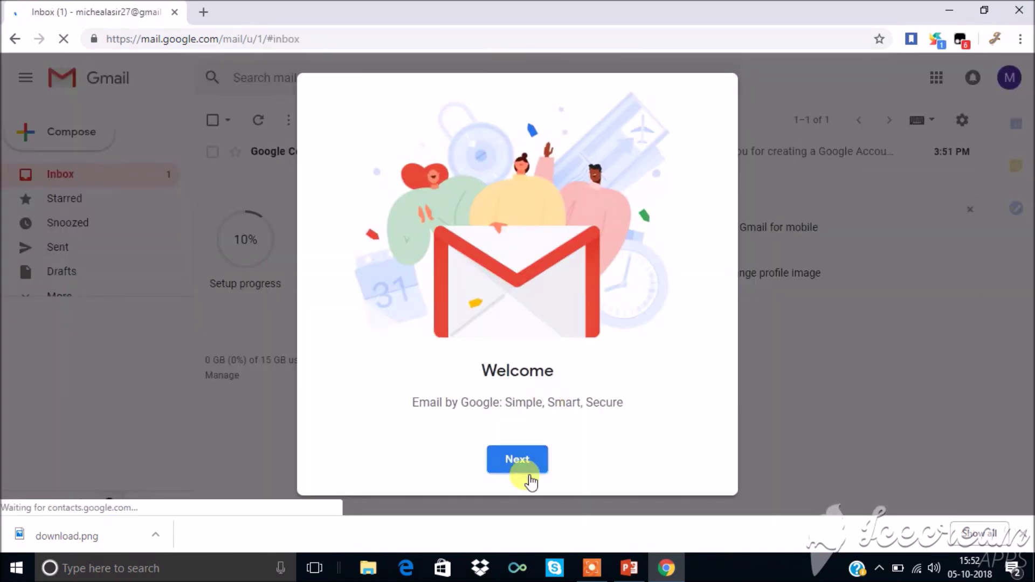
pyautogui.click(530, 479)
pyautogui.click(524, 462)
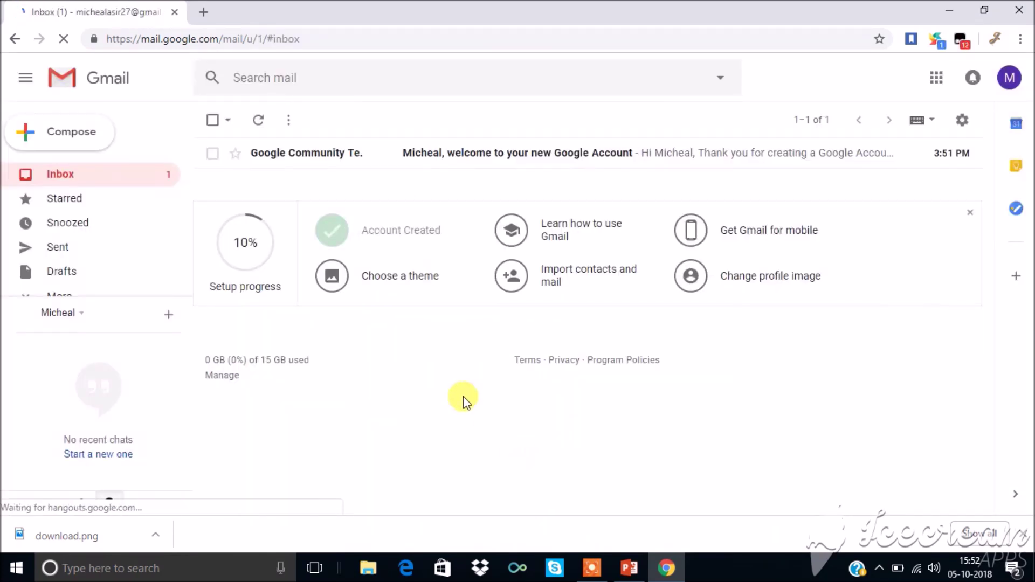
# - Read Google's welcome email, then bring up the Google apps list
pyautogui.click(406, 154)
pyautogui.scroll(-5, 310, 337)
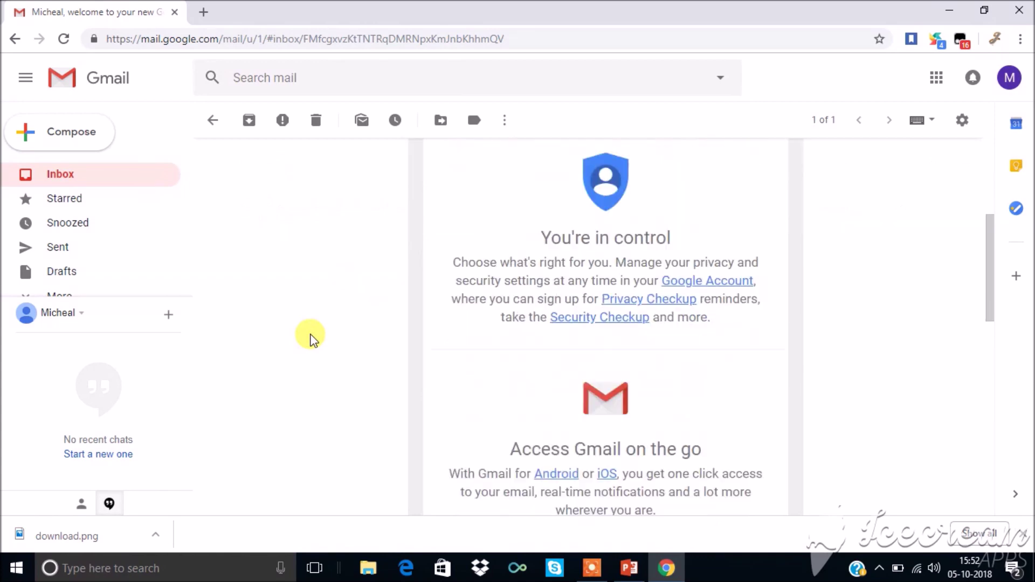
pyautogui.scroll(-9, 309, 338)
pyautogui.scroll(7, 346, 318)
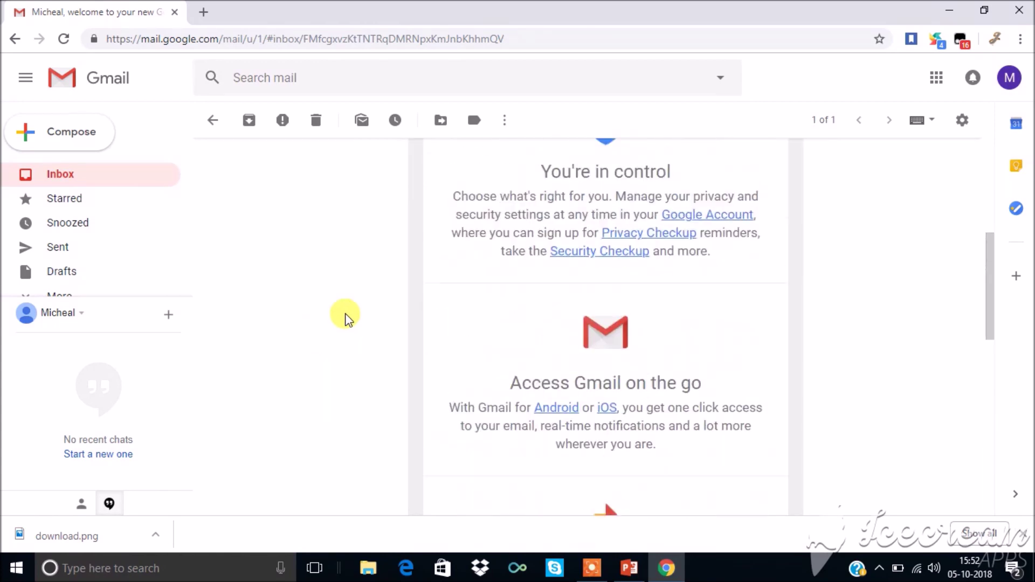
pyautogui.click(937, 77)
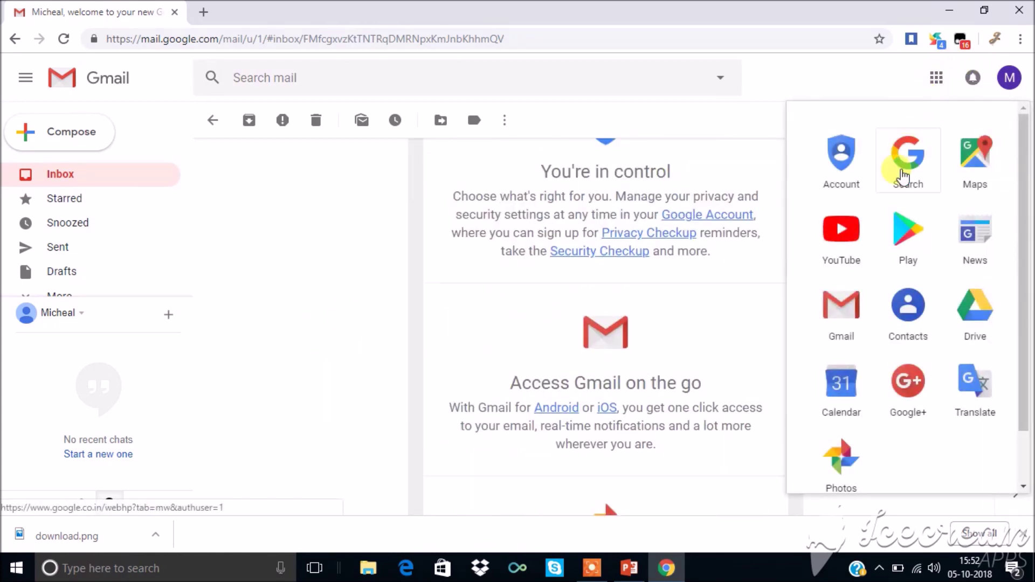
# - Open YouTube and sign in with the new Gmail address and its password
pyautogui.click(840, 233)
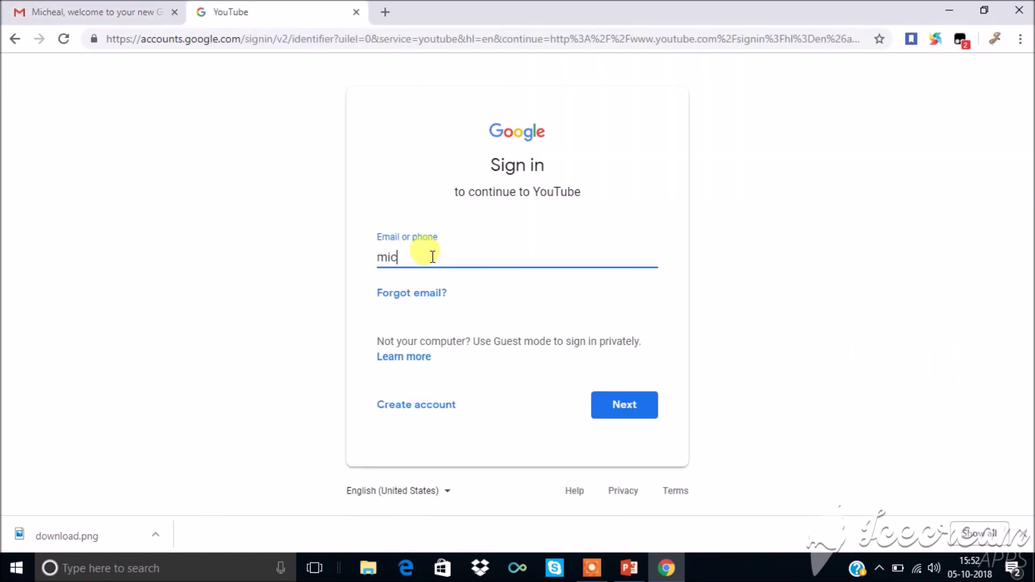
pyautogui.write('@gmail.com')
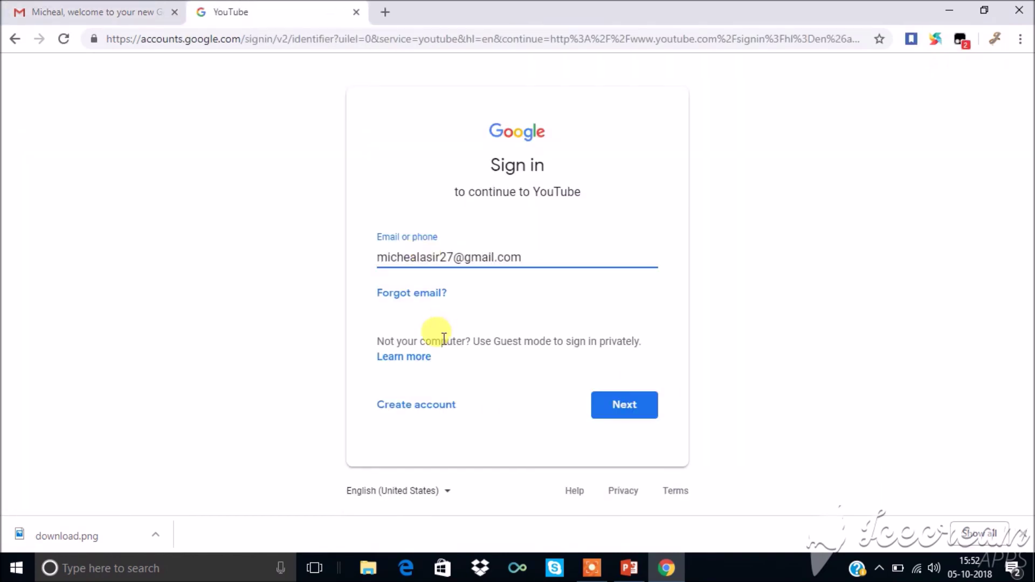
pyautogui.click(614, 404)
pyautogui.write('••••')
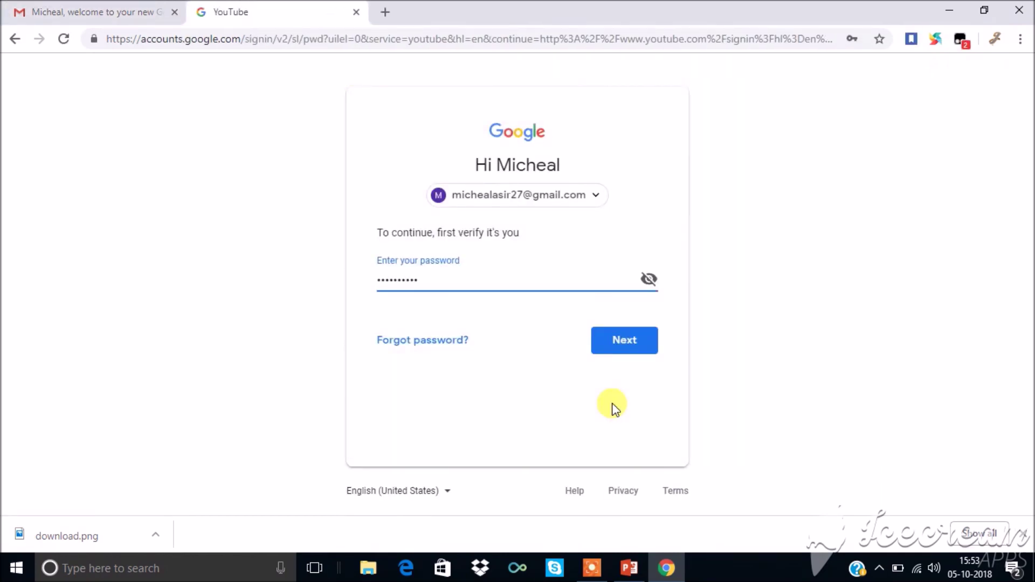
pyautogui.click(639, 340)
# - Review the first and last name prefilled in the create-channel dialog
pyautogui.moveTo(474, 266); pyautogui.dragTo(402, 299)
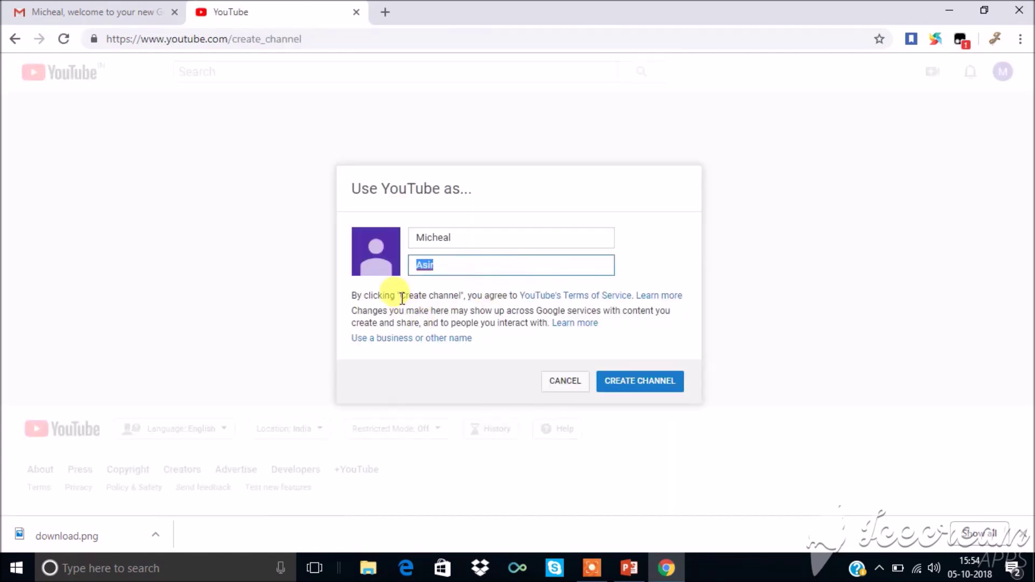
pyautogui.click(493, 257)
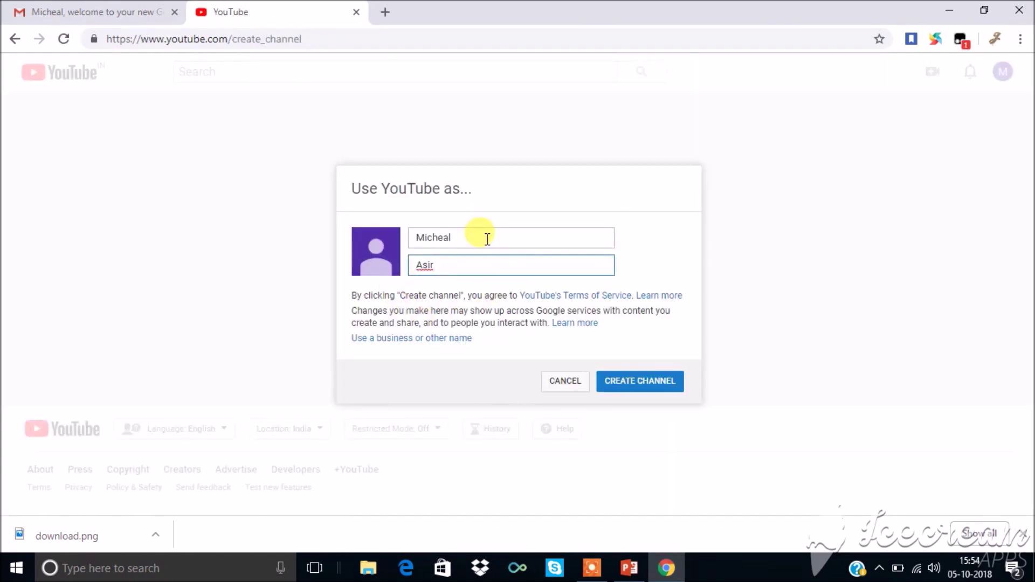
pyautogui.click(487, 239)
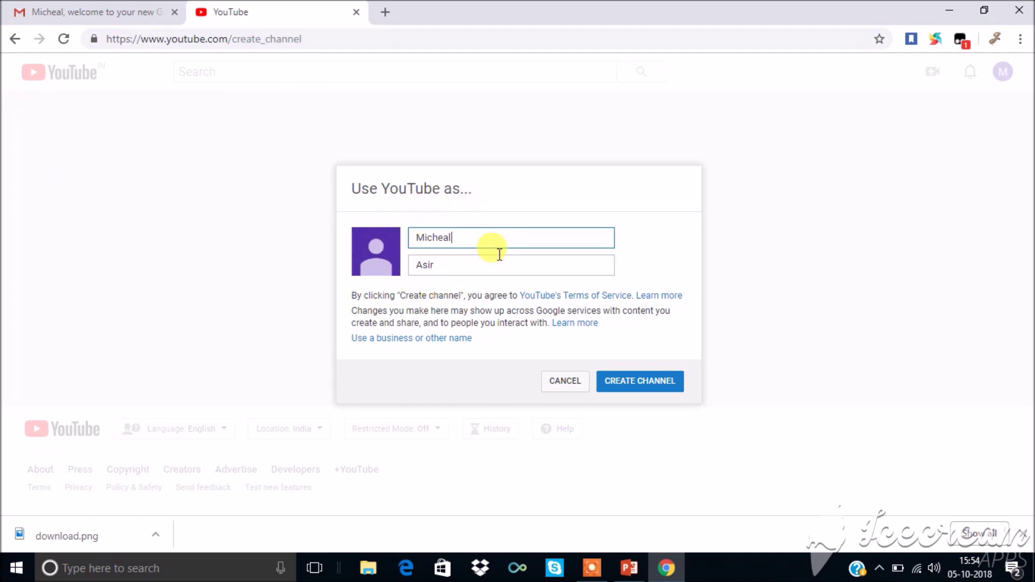
# - Create the channel and open its customization page, cancelling the channel description edit
pyautogui.click(624, 384)
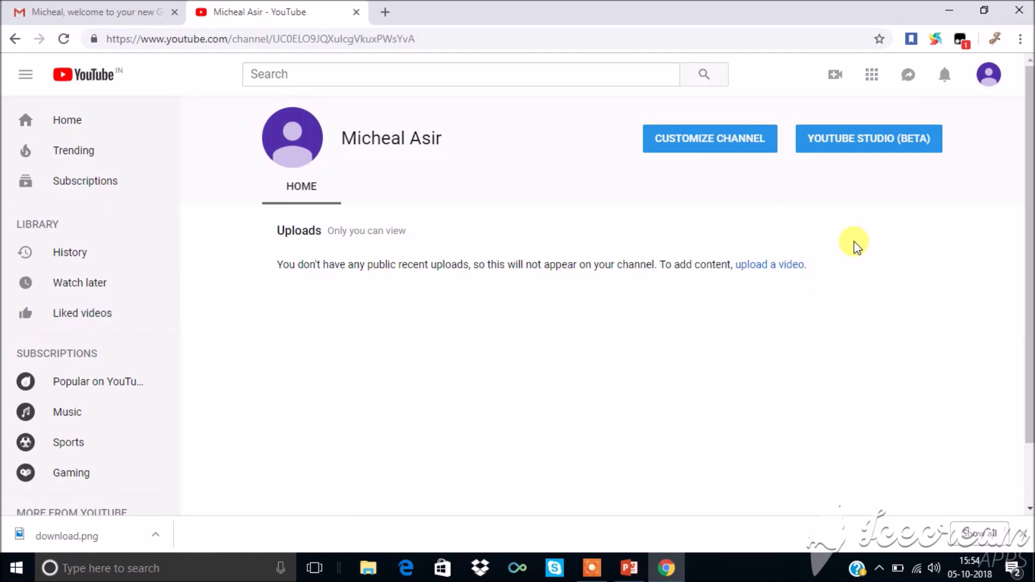
pyautogui.click(717, 142)
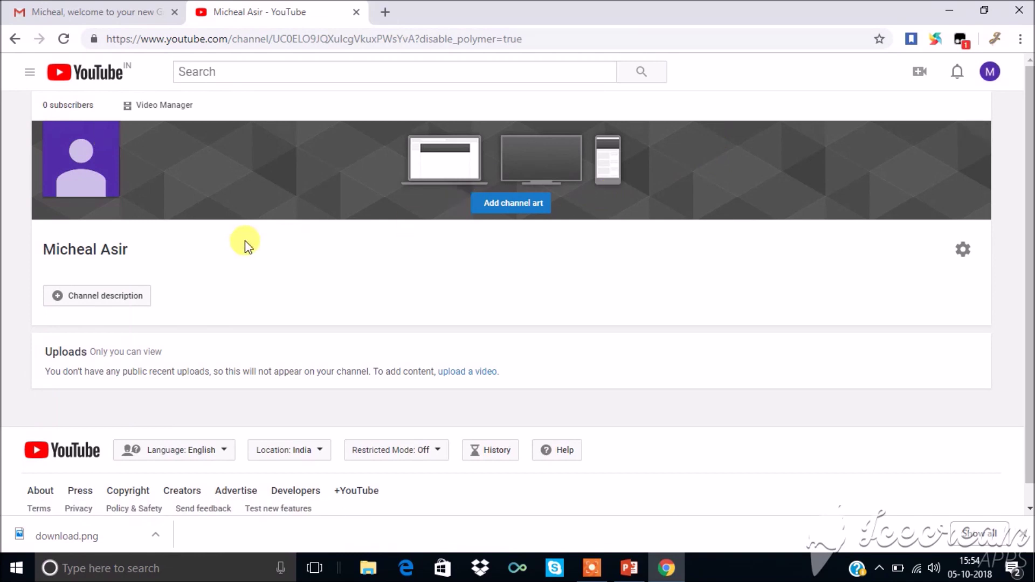
pyautogui.moveTo(110, 162)
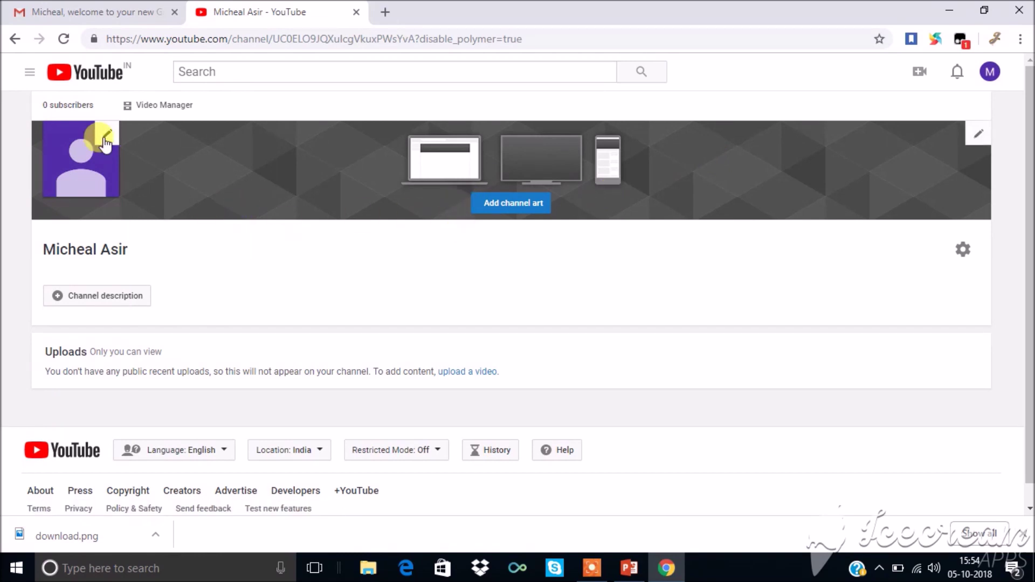
pyautogui.click(62, 296)
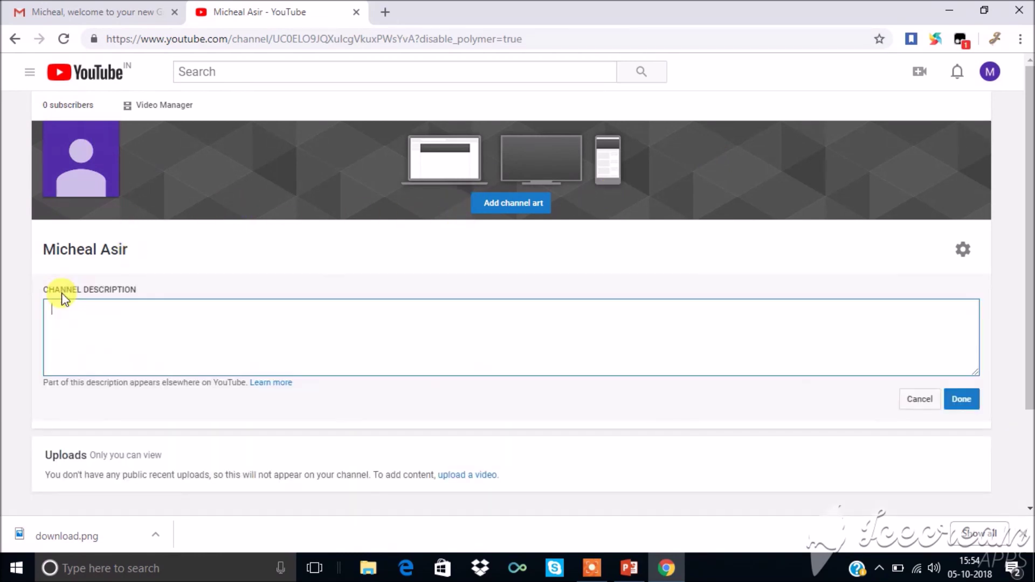
pyautogui.click(919, 402)
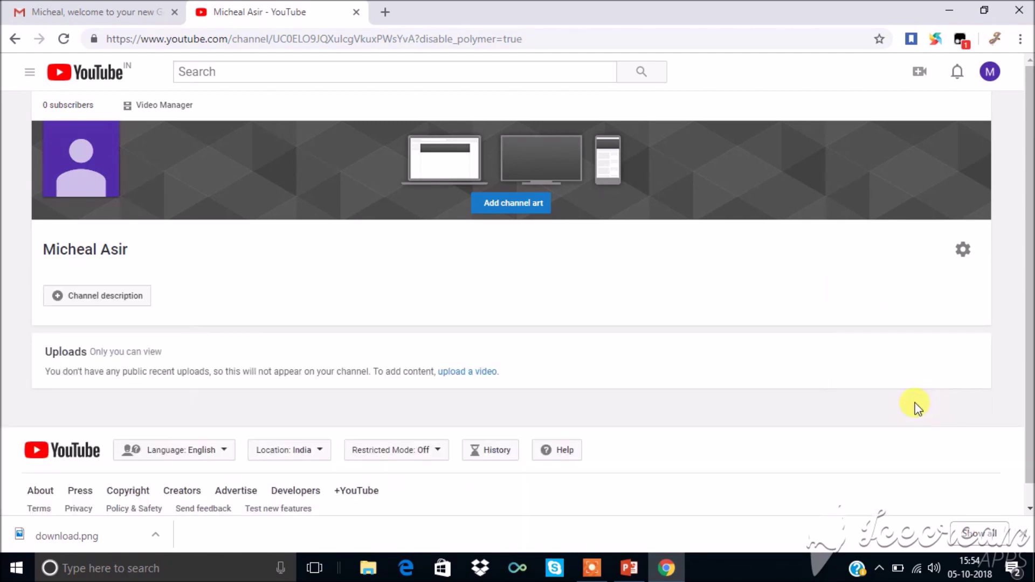
pyautogui.scroll(-1, 614, 297)
# - Go to Creator Studio from the avatar menu, dismiss the welcome popups, and switch to Creator Studio Classic
pyautogui.scroll(1, 615, 298)
pyautogui.click(990, 73)
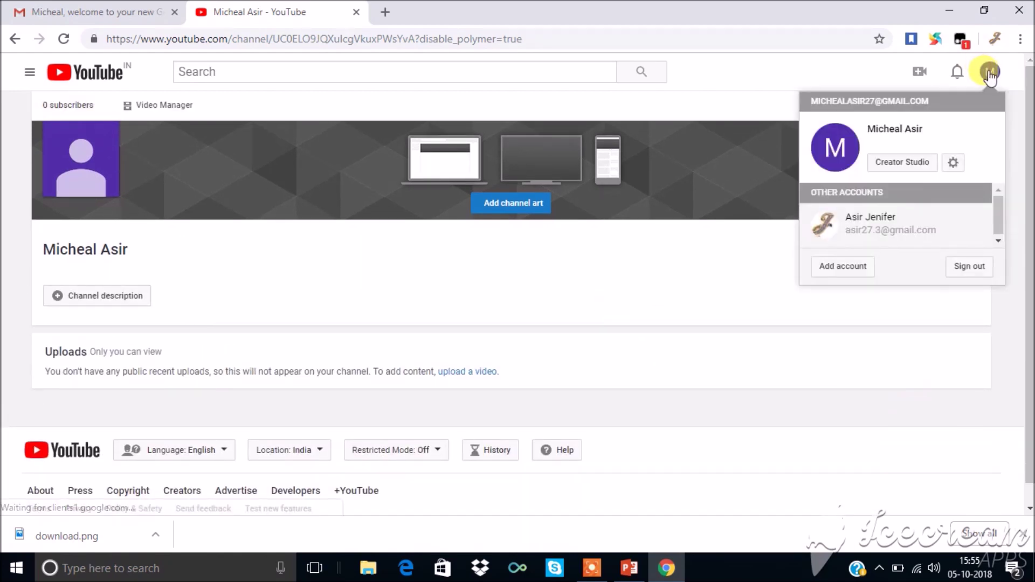
pyautogui.click(906, 163)
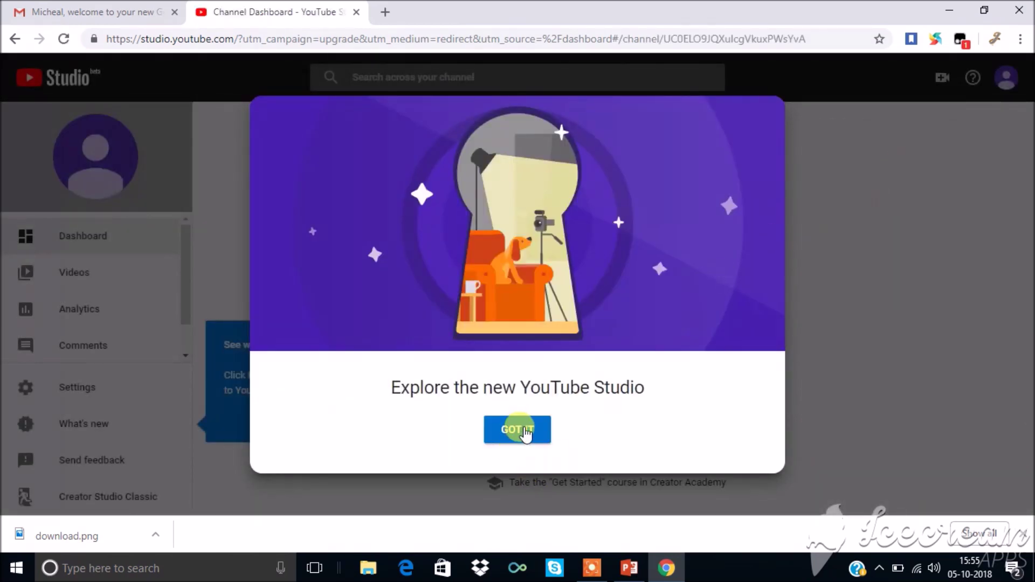
pyautogui.click(523, 430)
pyautogui.click(418, 419)
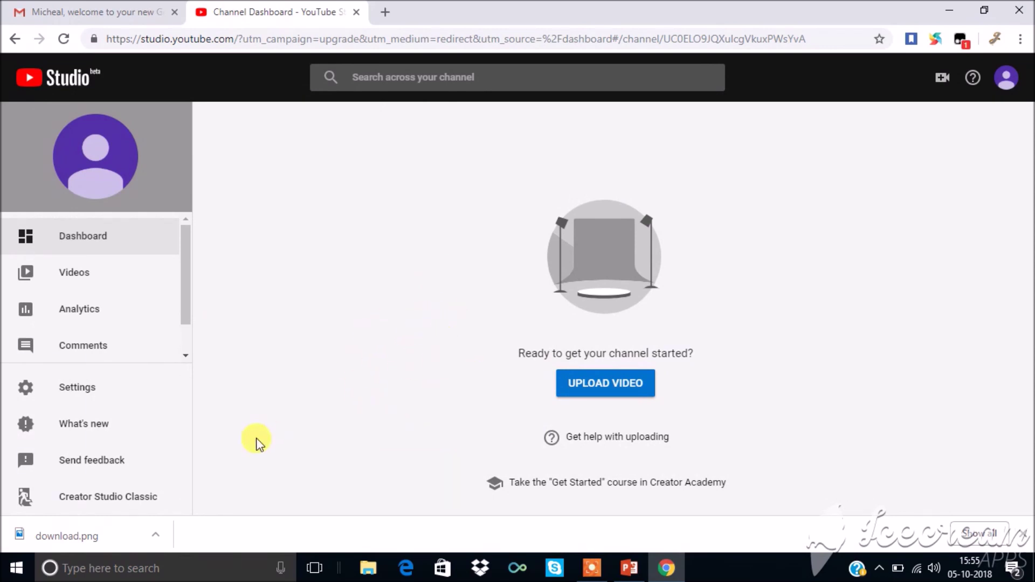
pyautogui.click(138, 495)
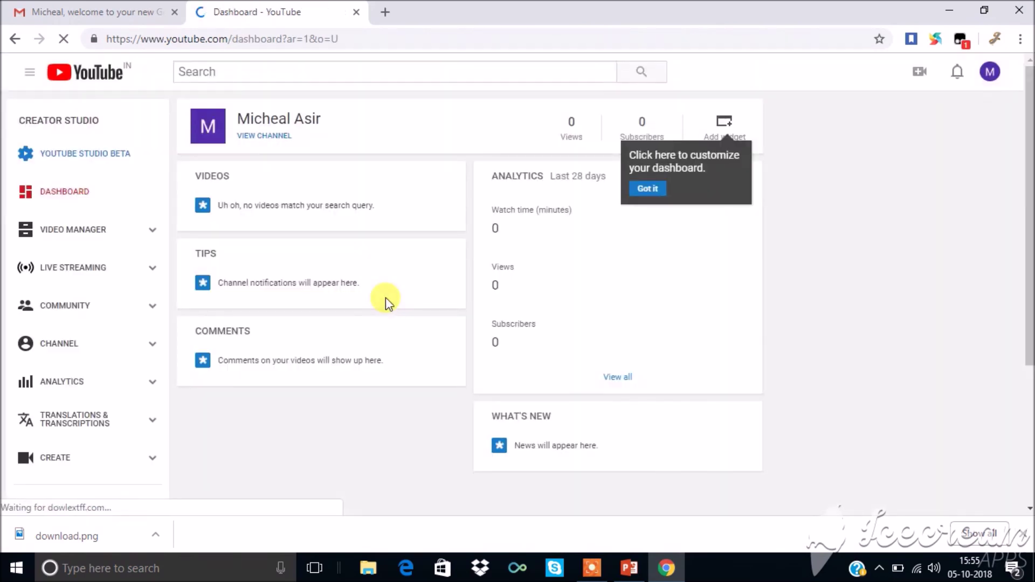
# - Open the channel's Status and features page, review the feature cards, and start account verification
pyautogui.click(99, 349)
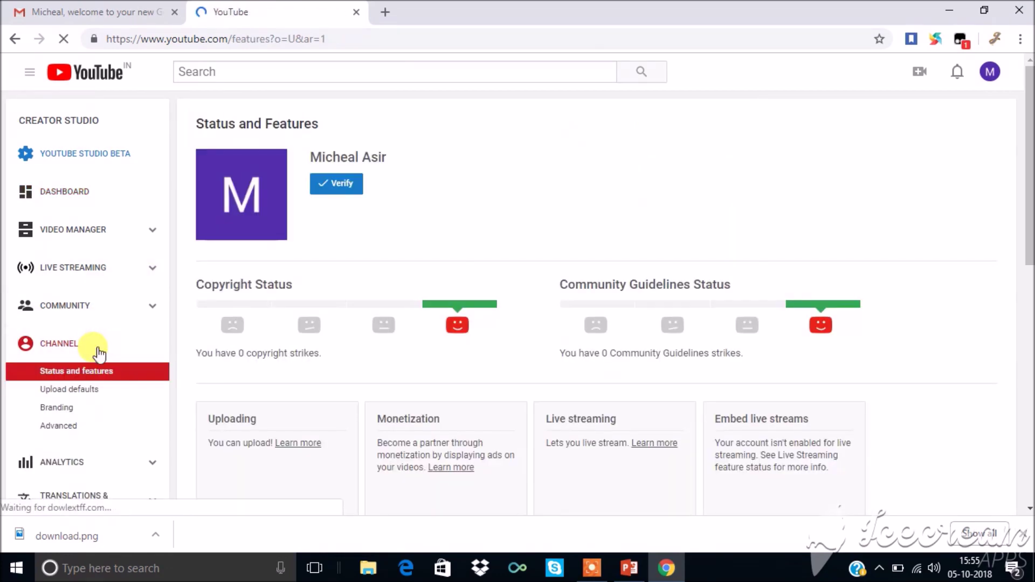
pyautogui.scroll(-2, 240, 363)
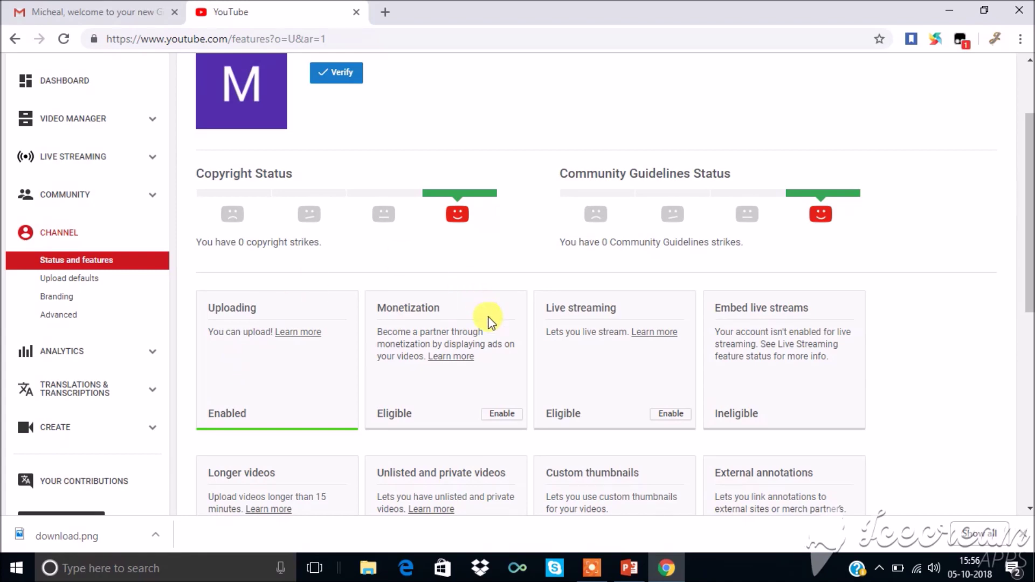
pyautogui.scroll(-5, 490, 328)
pyautogui.scroll(1, 490, 332)
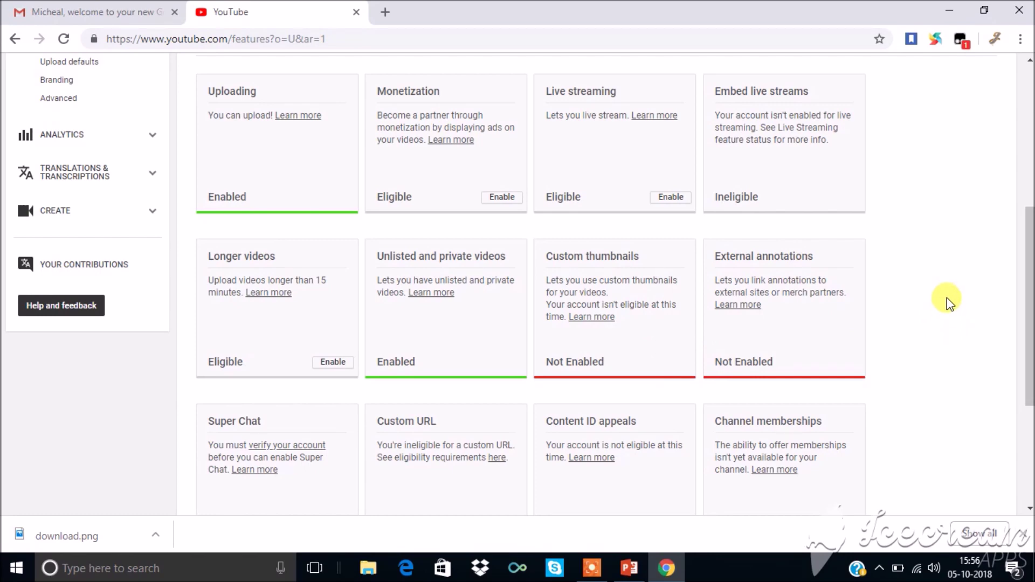
pyautogui.scroll(3, 948, 302)
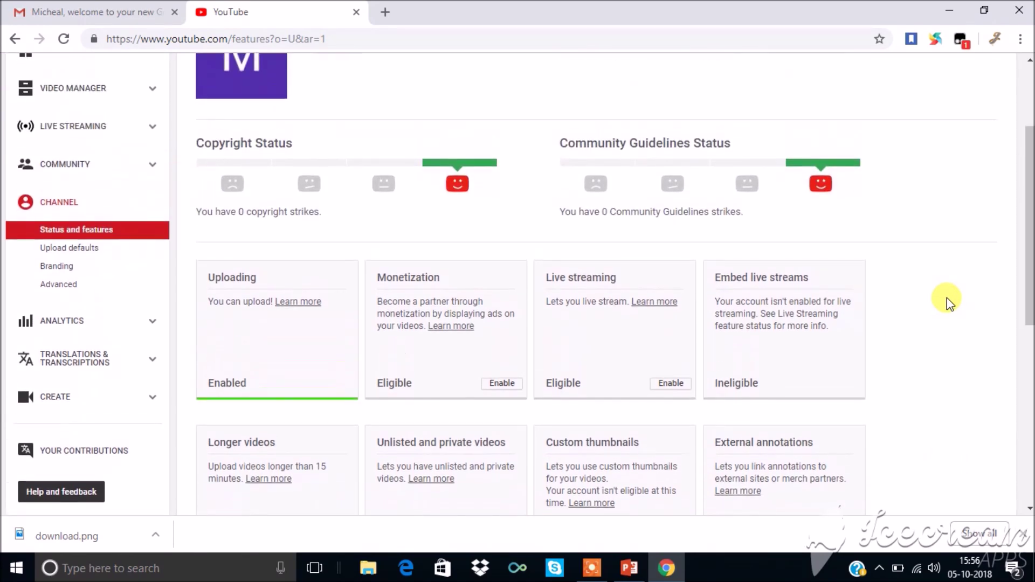
pyautogui.scroll(3, 947, 298)
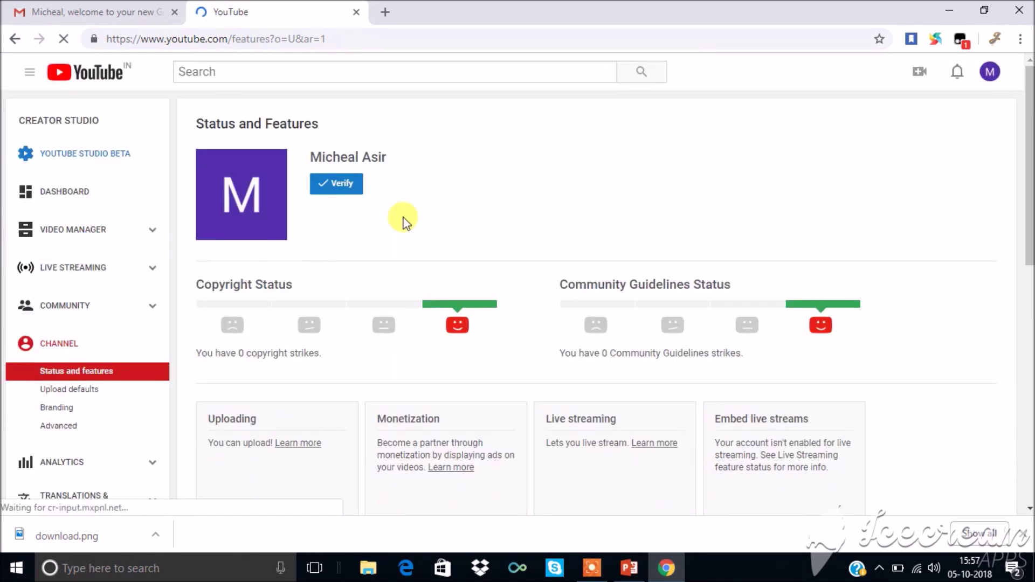
pyautogui.click(345, 184)
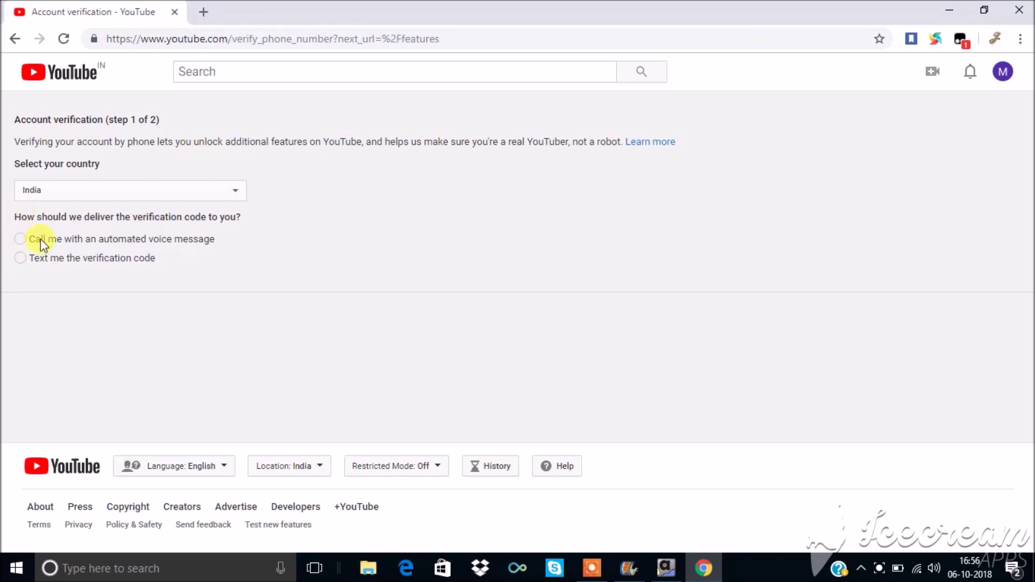
# - Request a verification code by text message to the account's phone number
pyautogui.click(21, 259)
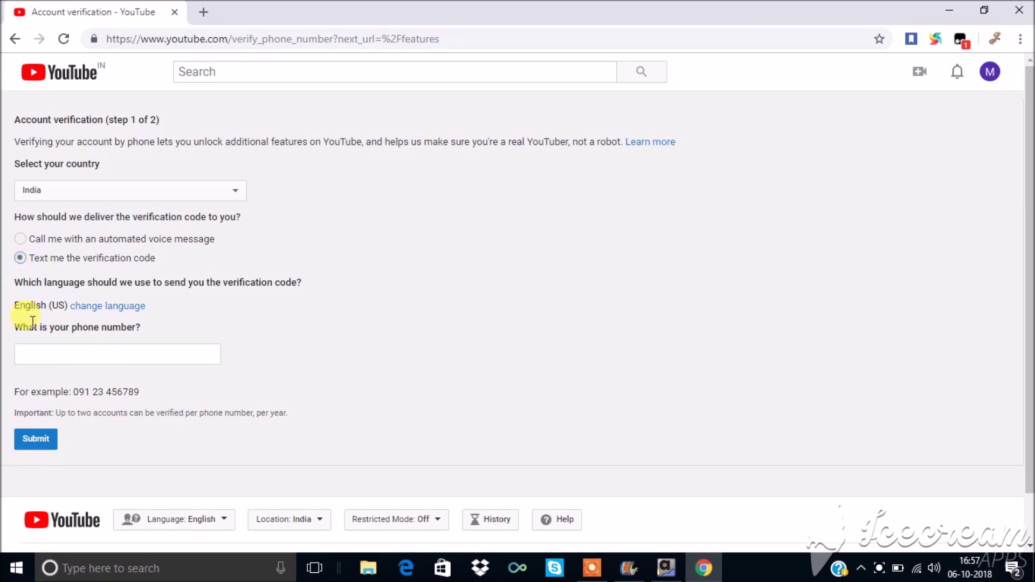
pyautogui.click(35, 355)
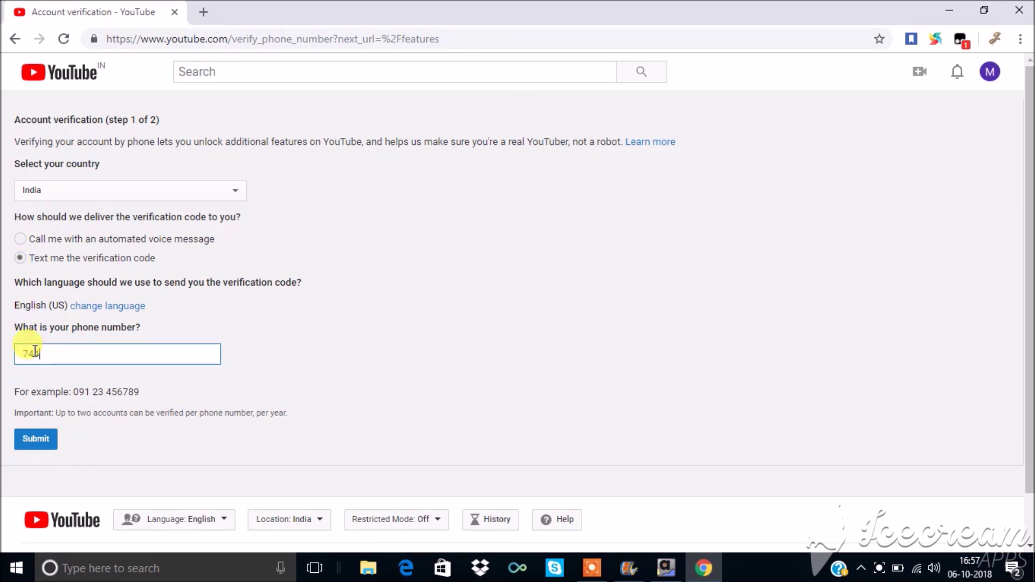
pyautogui.click(47, 438)
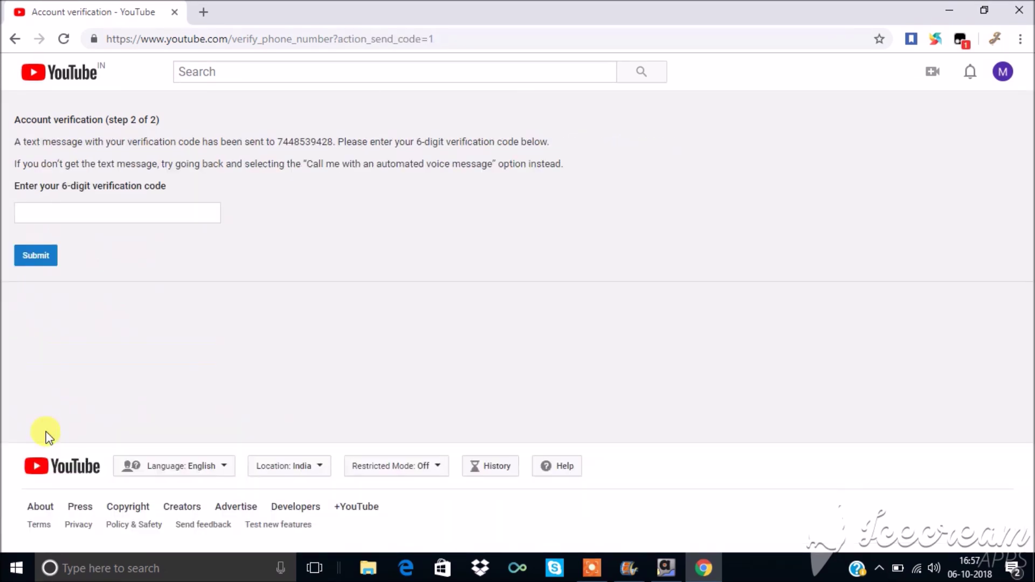
# - Submit the received verification code and continue back to the channel features
pyautogui.click(69, 213)
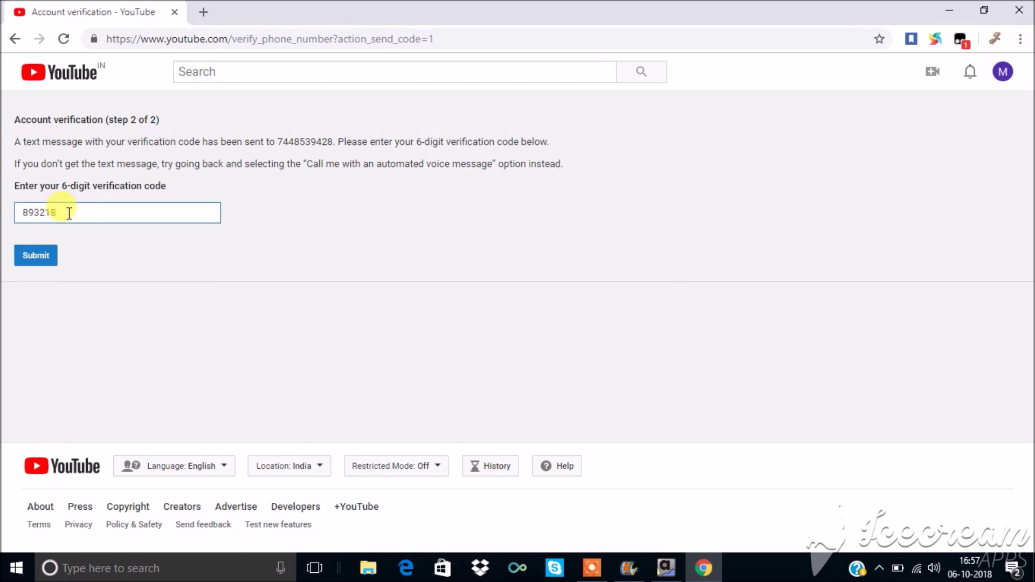
pyautogui.click(40, 258)
pyautogui.click(54, 183)
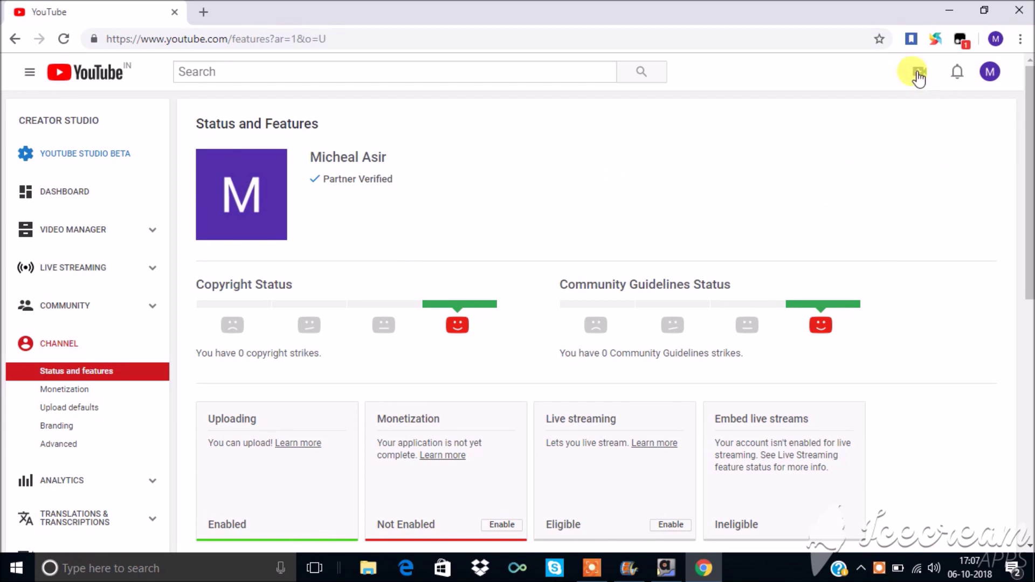
# - Upload LEGEND_20180917_240031.mp4 from the Videos folder
pyautogui.click(918, 73)
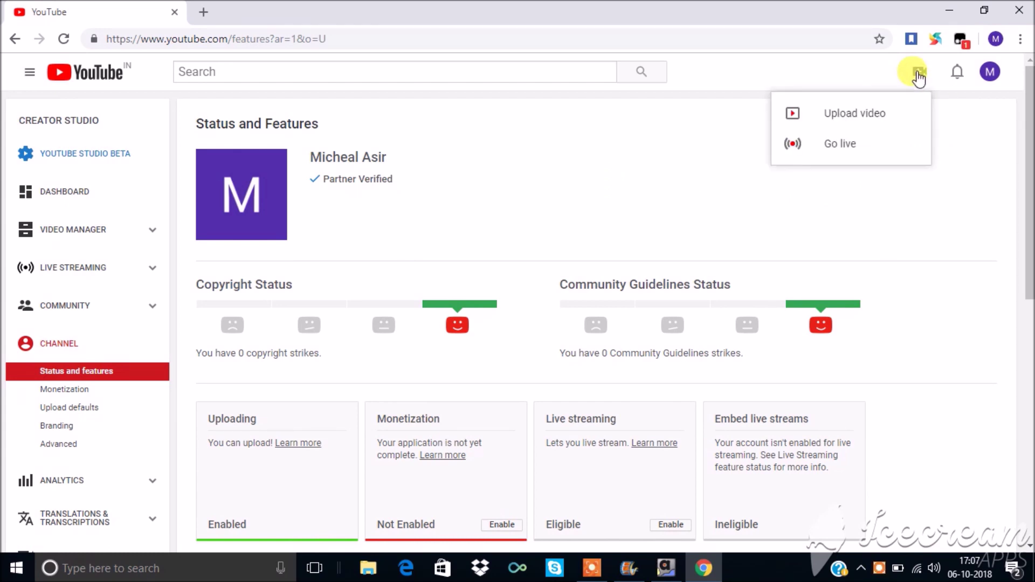
pyautogui.click(892, 121)
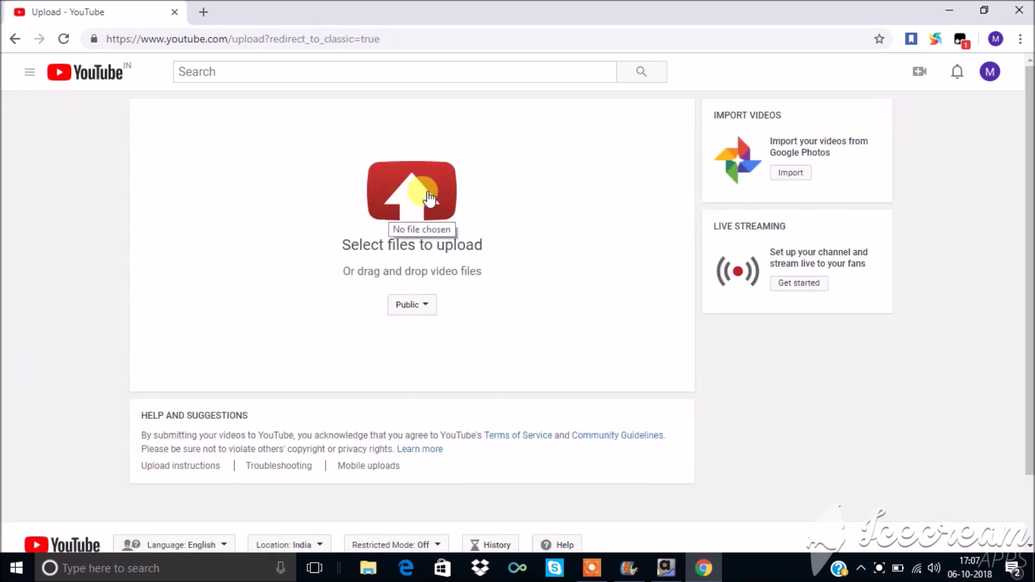
pyautogui.click(429, 198)
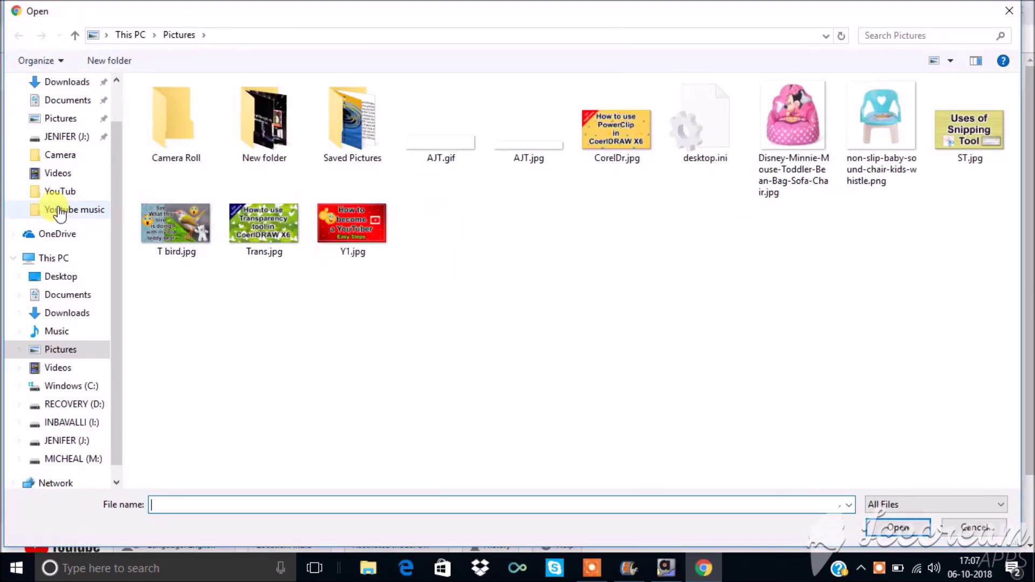
pyautogui.click(58, 173)
pyautogui.scroll(-1, 331, 280)
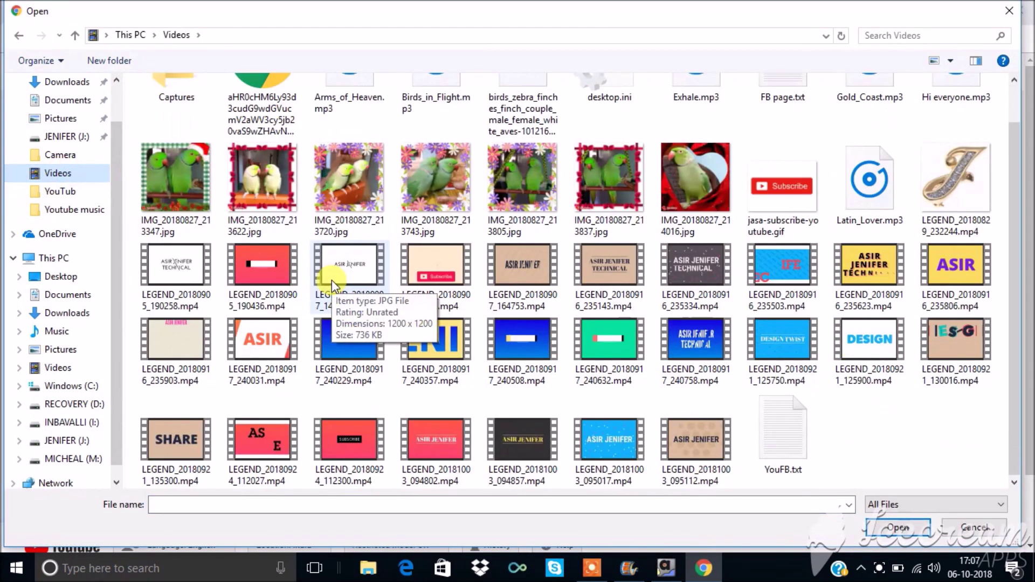
pyautogui.click(259, 356)
pyautogui.doubleClick(260, 356)
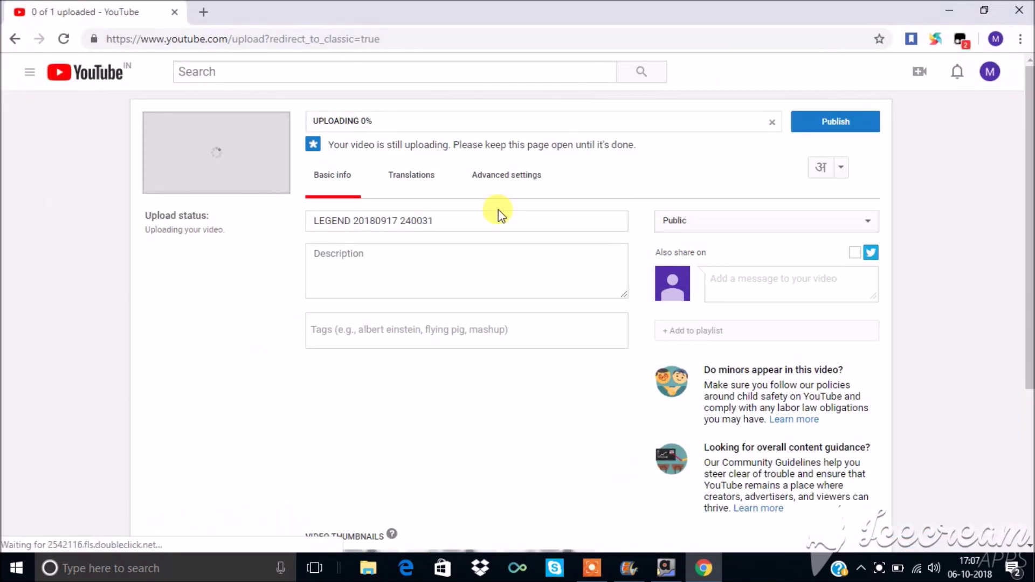
# - Set the video title to 'Title' and the description to 'Write smart description here'
pyautogui.click(446, 220)
pyautogui.hotkey('ctrl', 'a')
pyautogui.write('Title')
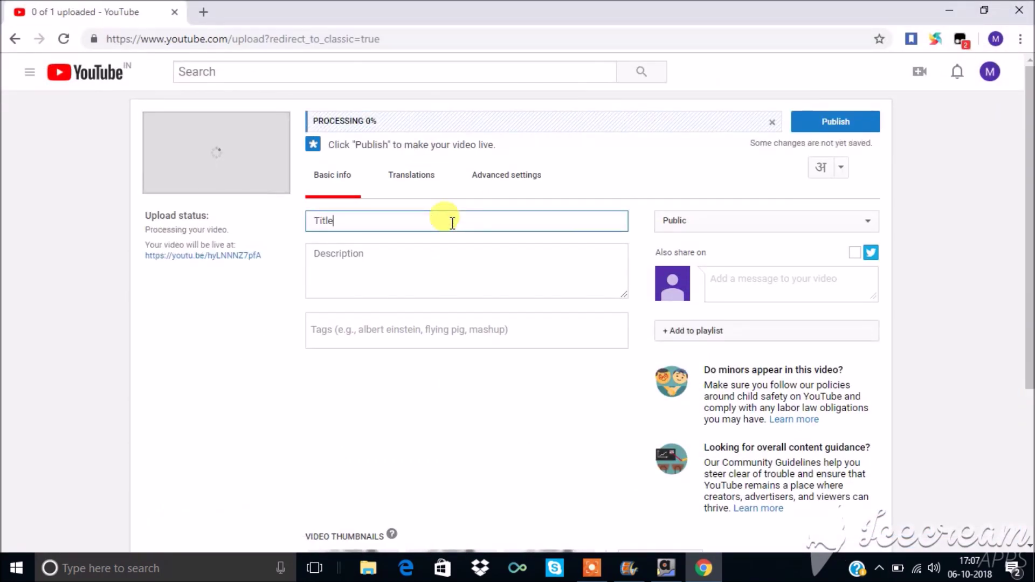
pyautogui.click(441, 274)
pyautogui.write('Write smart')
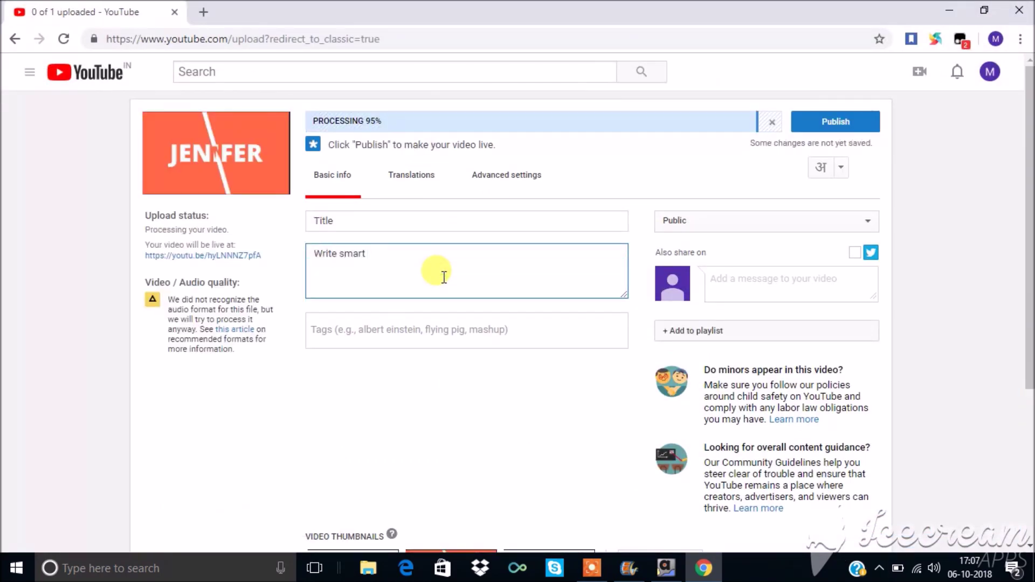
pyautogui.write(' description here')
pyautogui.click(429, 320)
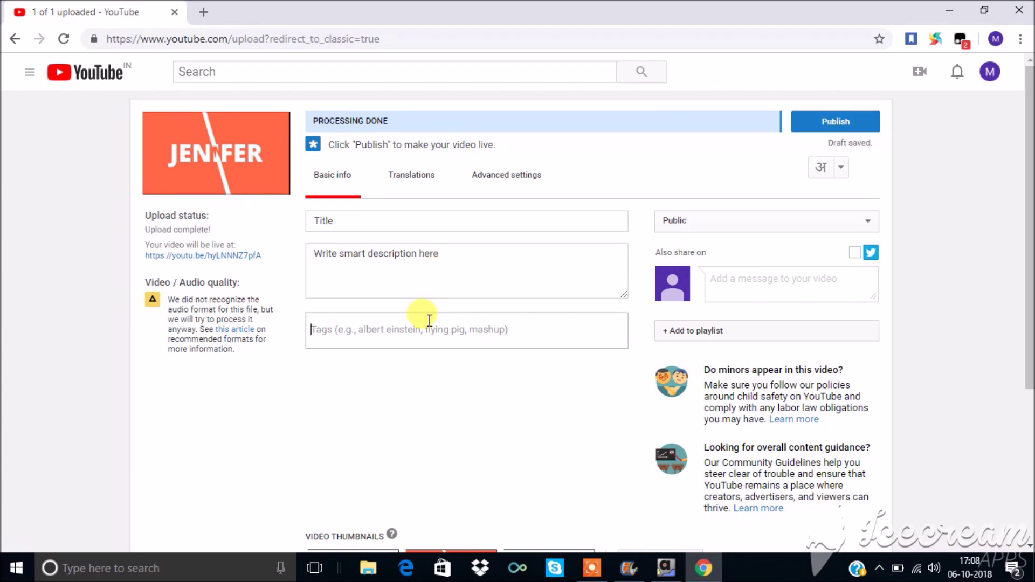
pyautogui.write('in')
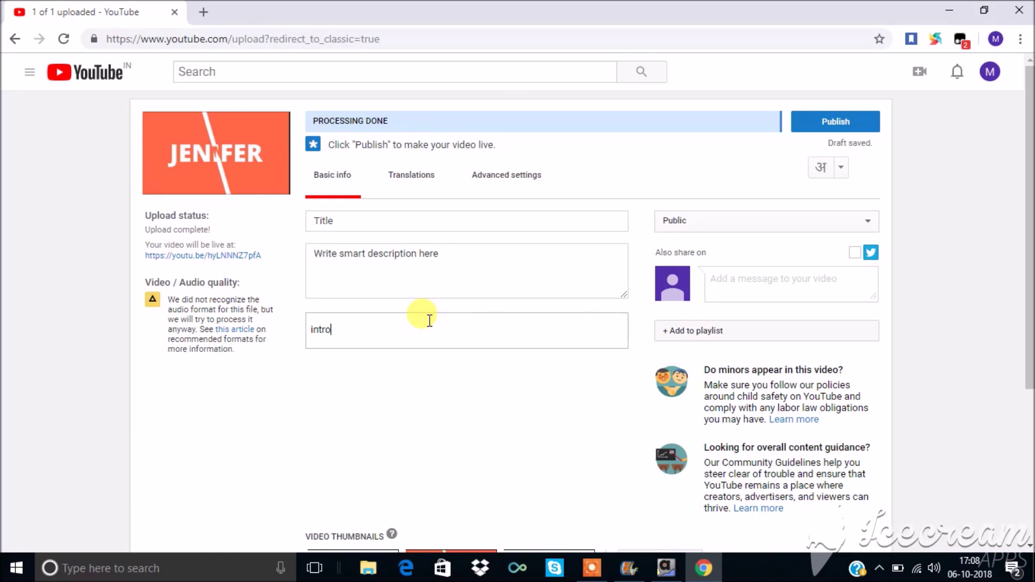
pyautogui.write('tro')
pyautogui.press('Return')
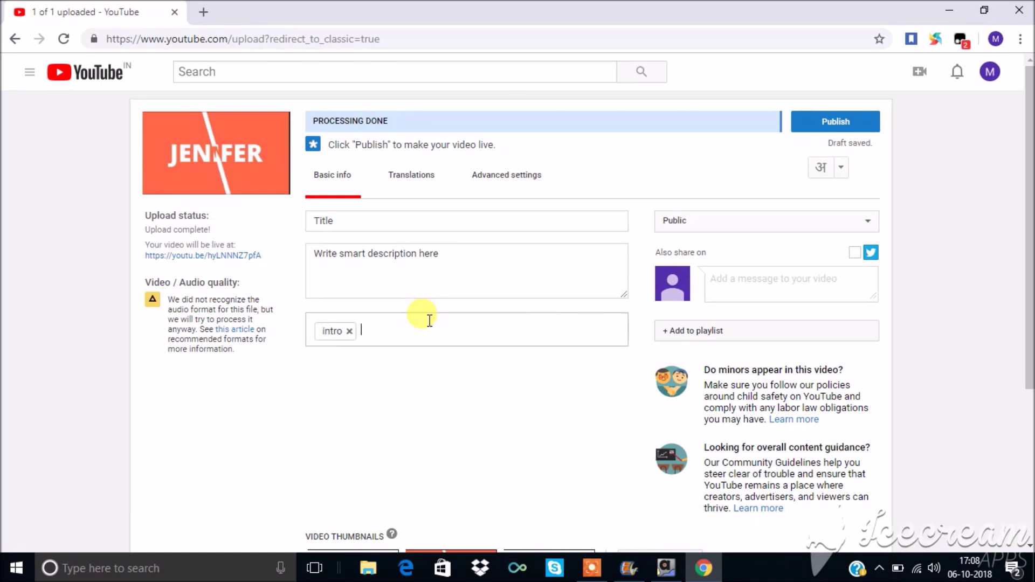
pyautogui.write('intro maker')
pyautogui.press('Return')
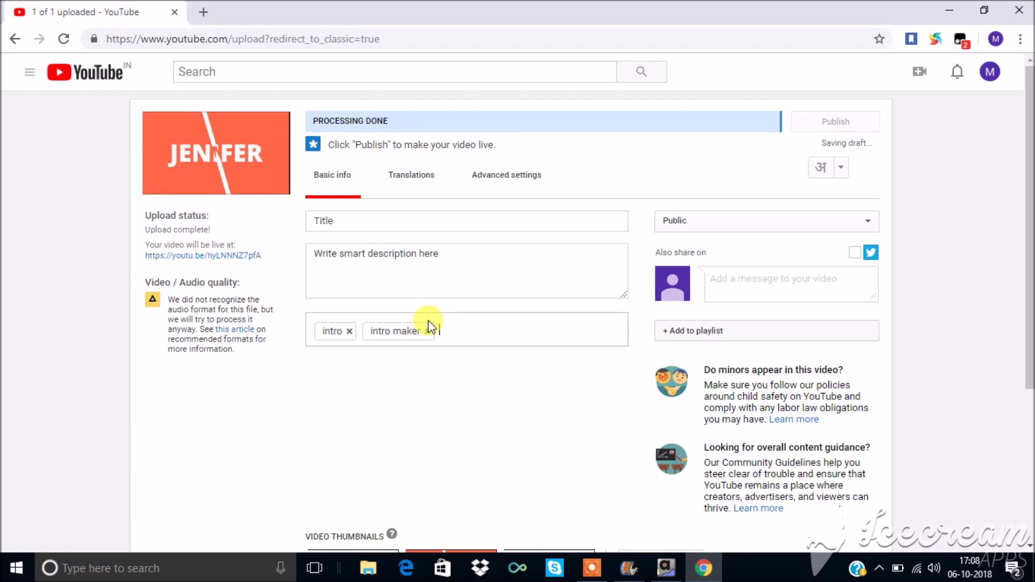
pyautogui.press('BackSpace')
pyautogui.press('BackSpace')
pyautogui.press('BackSpace')
pyautogui.press('BackSpace')
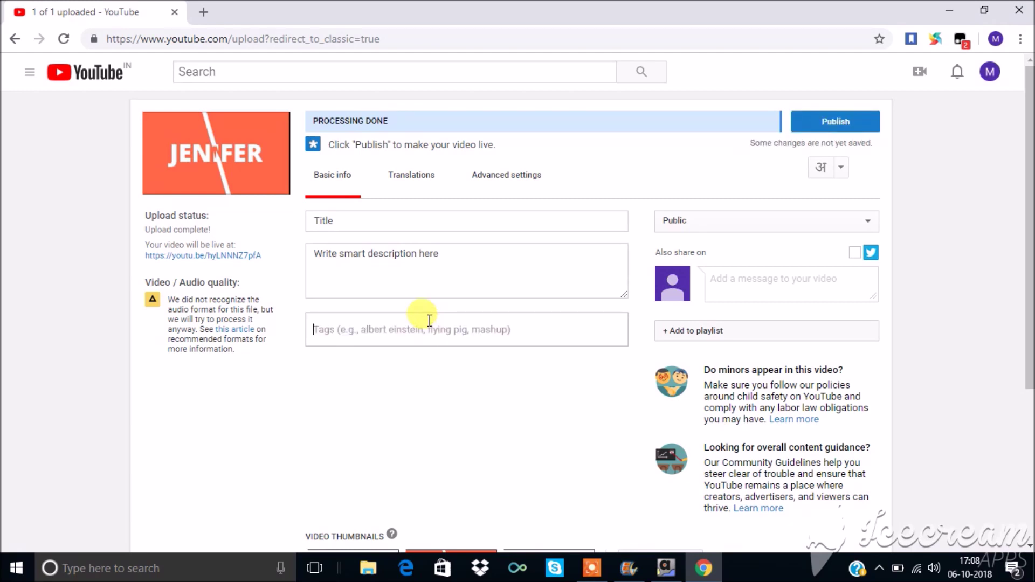
# - In the video's Advanced settings, pick Science & Technology from the Category list
pyautogui.scroll(-3, 429, 320)
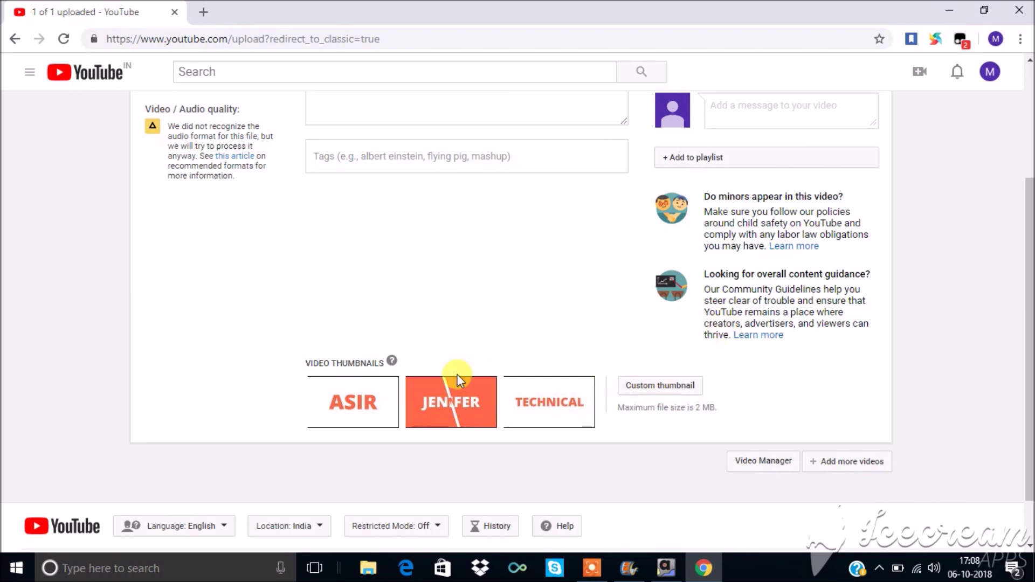
pyautogui.moveTo(405, 412)
pyautogui.moveTo(576, 423)
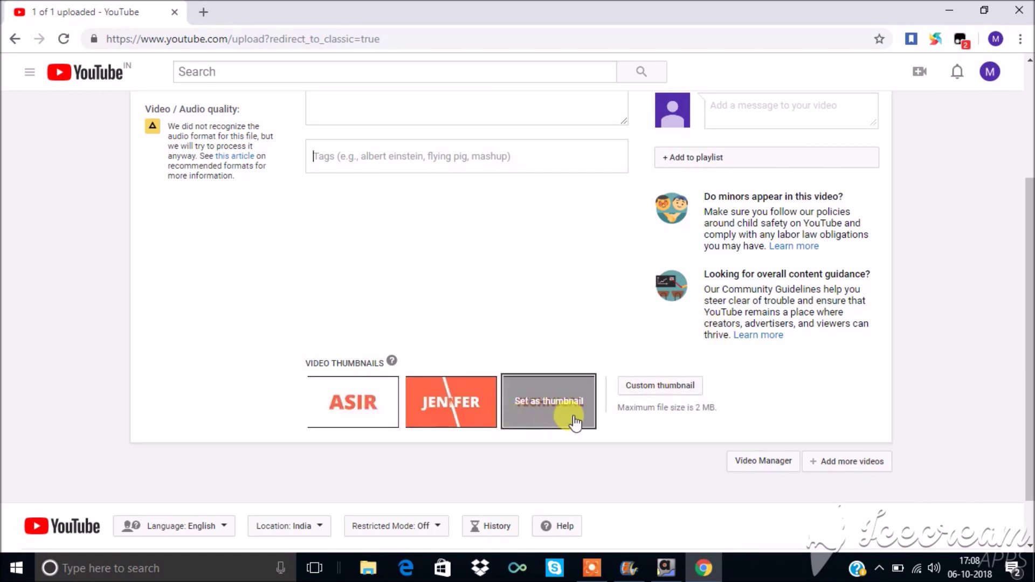
pyautogui.click(506, 175)
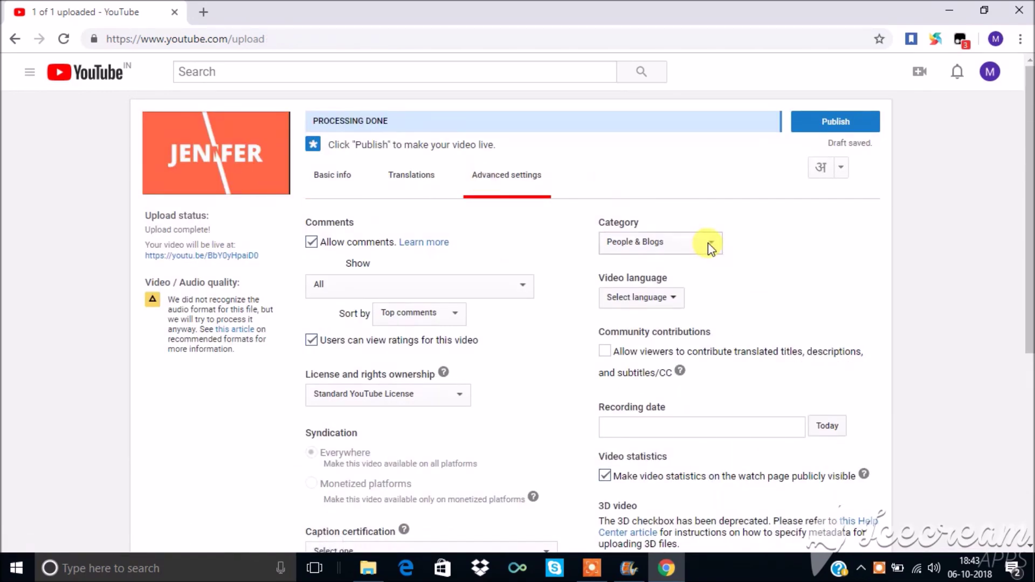
pyautogui.click(707, 243)
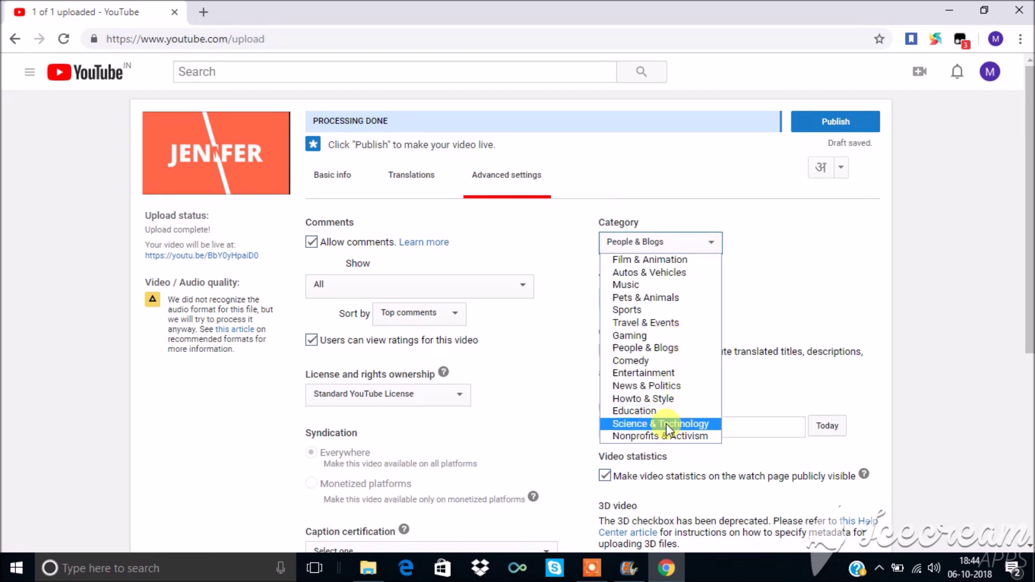
pyautogui.click(667, 429)
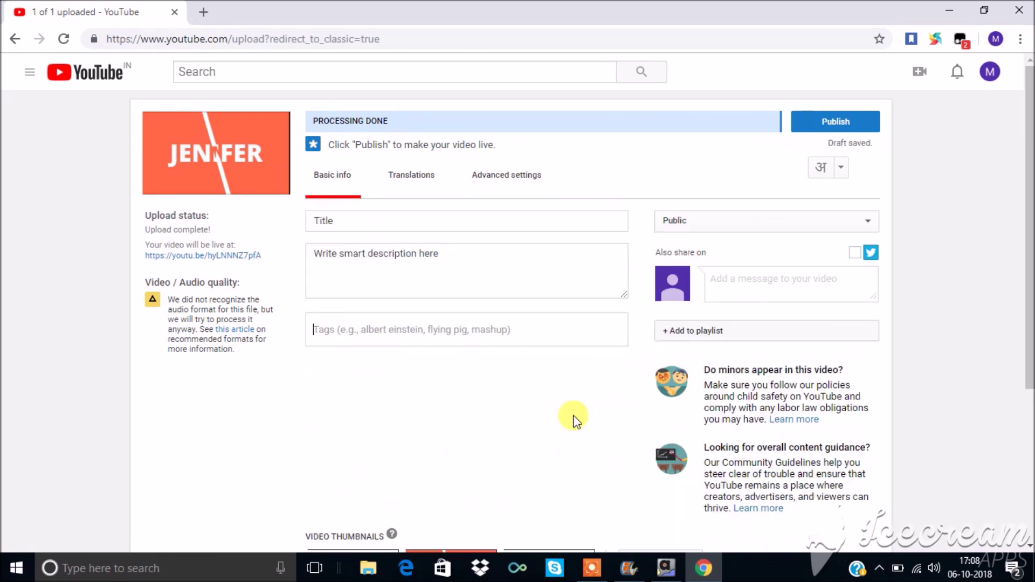